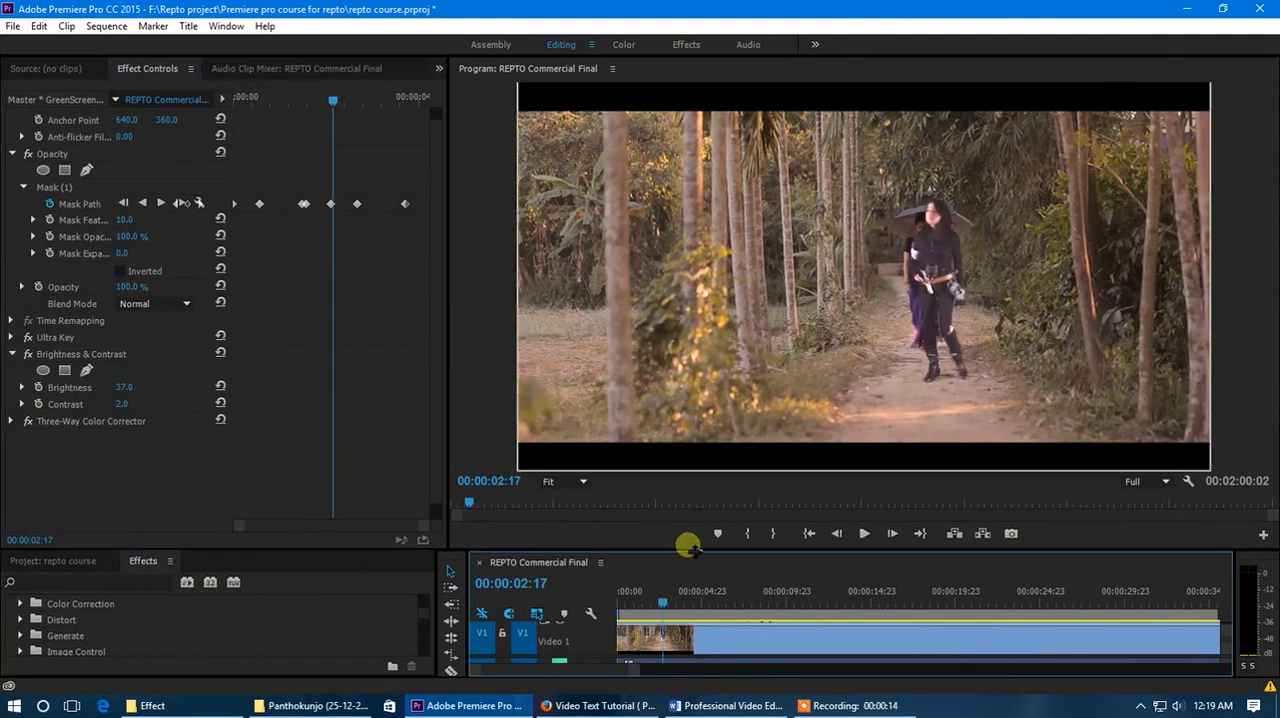
- Enlarge the timeline area so all video tracks show, and move the playhead to 00:00:01:21
left_click_drag(688, 551, 690, 452)
mouse_move(657, 513)
left_mouse_down()
mouse_move(617, 517)
mouse_move(683, 533)
mouse_move(648, 532)
left_mouse_up()
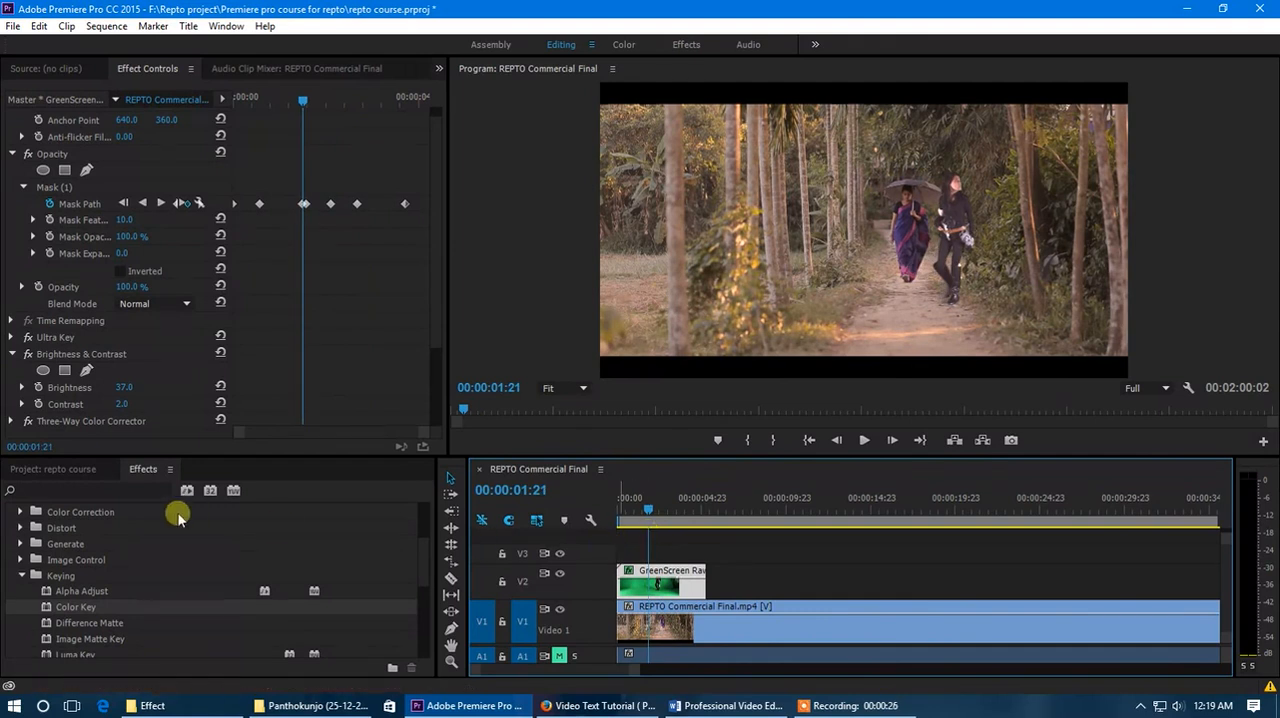
- Switch to File Explorer and look through the stock effect videos in the Effect folder
left_click(80, 470)
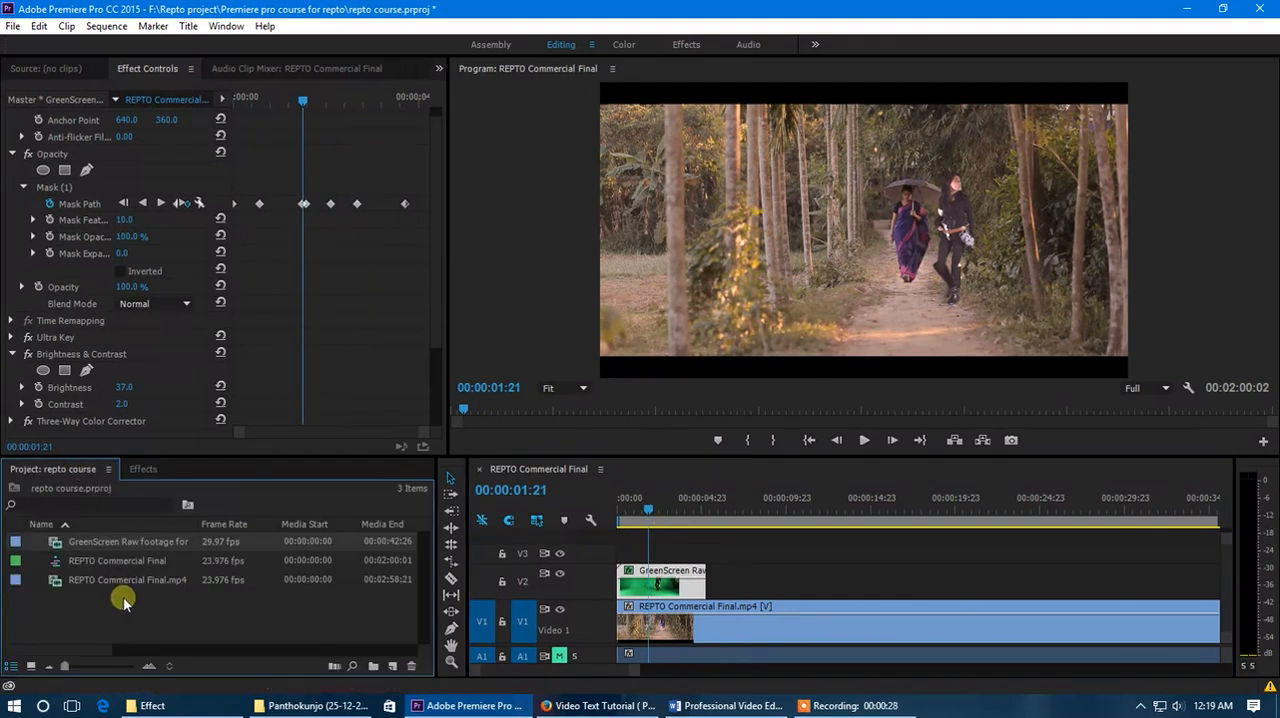
left_click(152, 706)
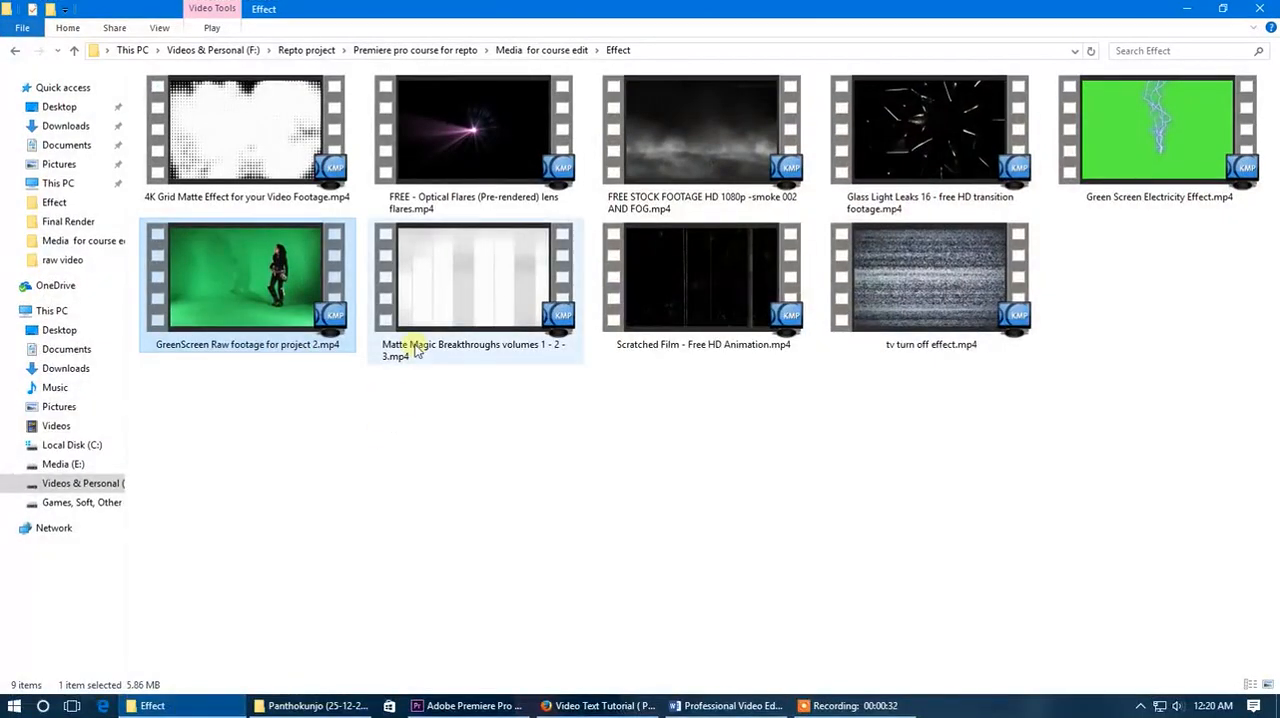
left_click(455, 168)
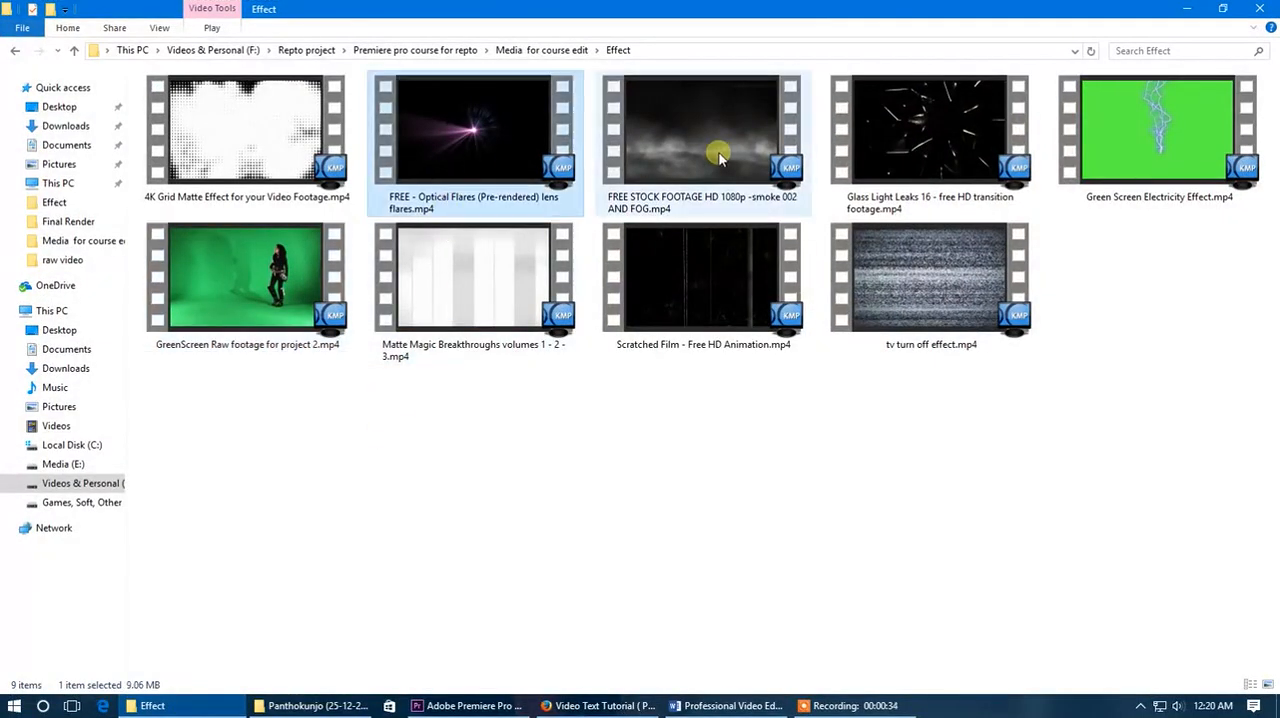
left_click(660, 165)
left_click(942, 155)
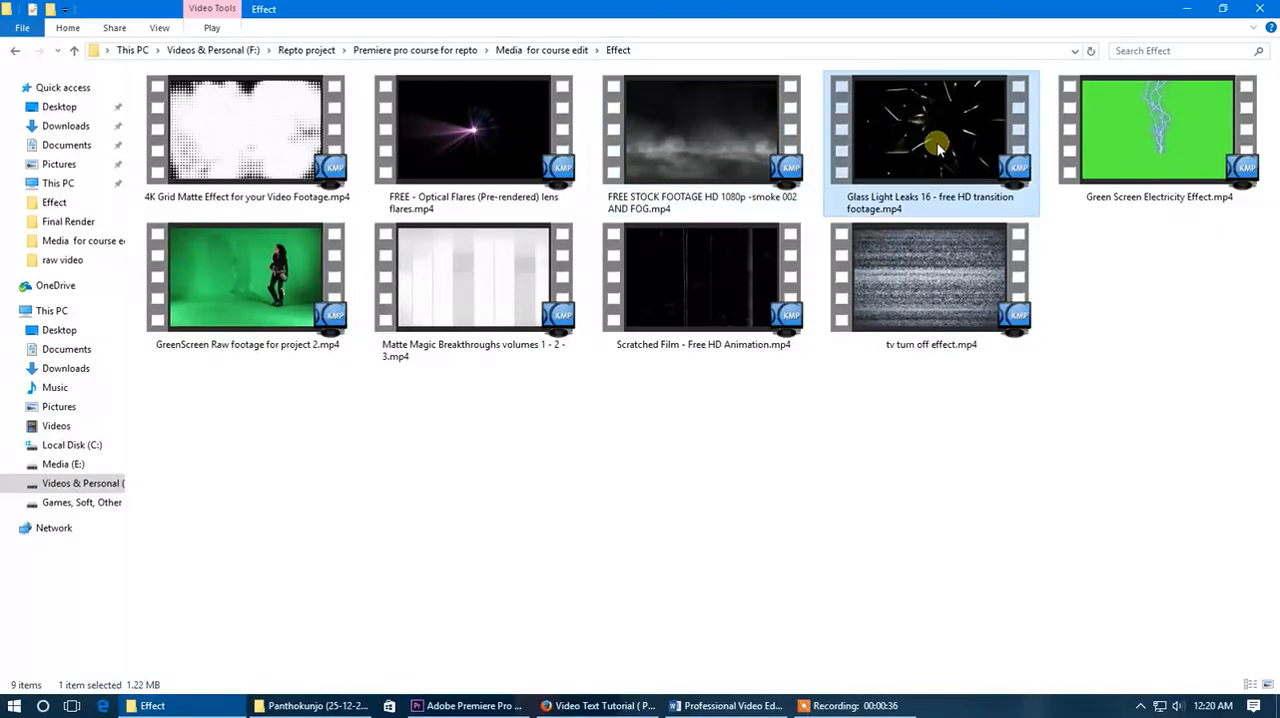
left_click(667, 285)
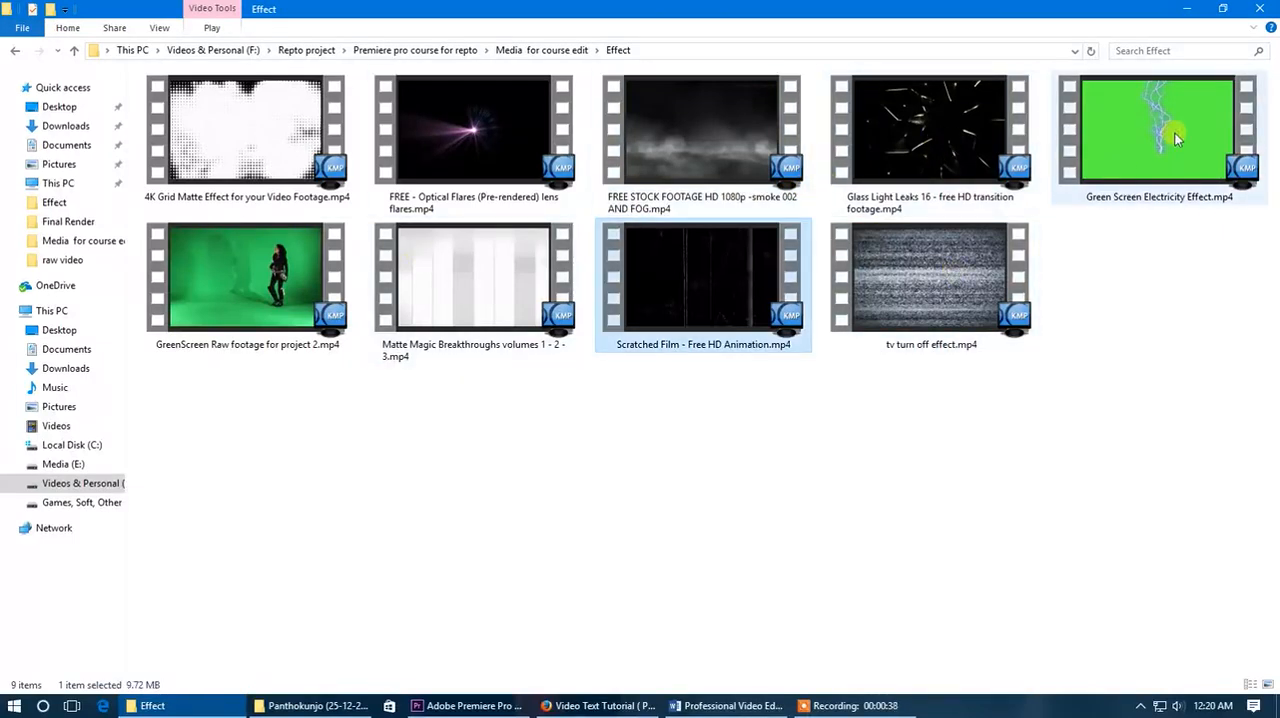
left_click(908, 122)
left_click(612, 132)
left_click(565, 190)
left_click(517, 300)
left_click(699, 306)
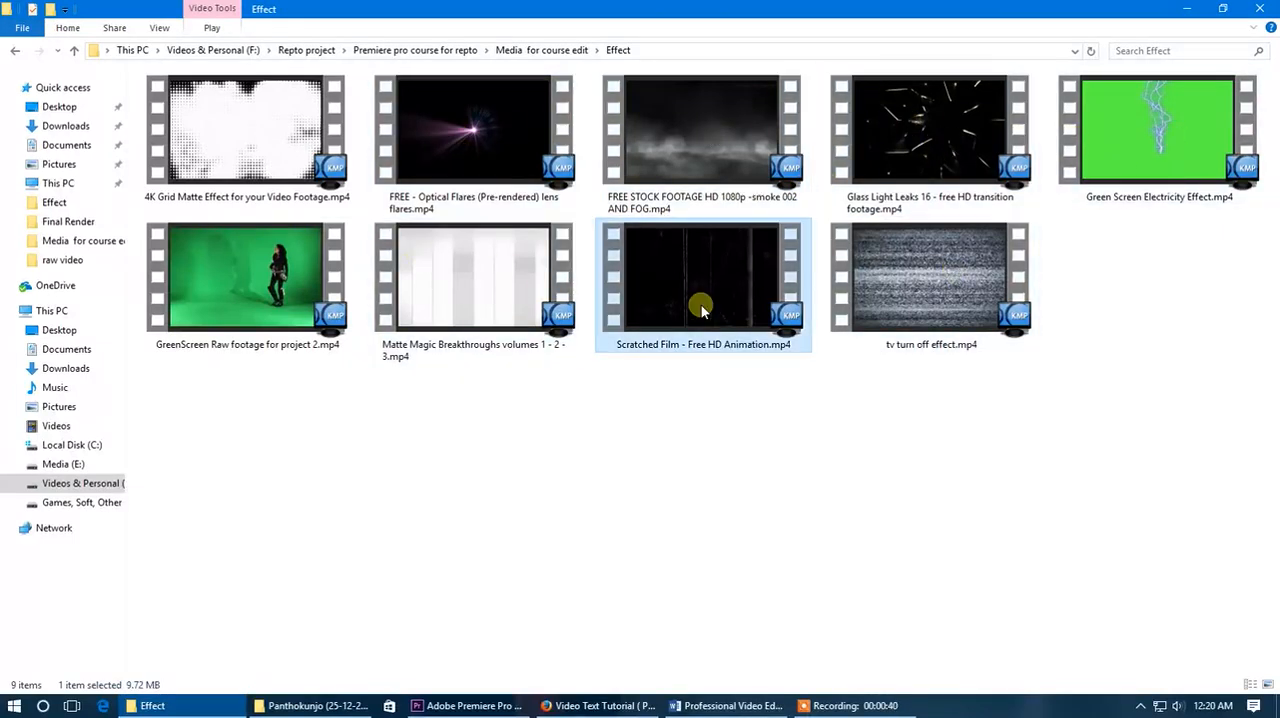
left_click(887, 300)
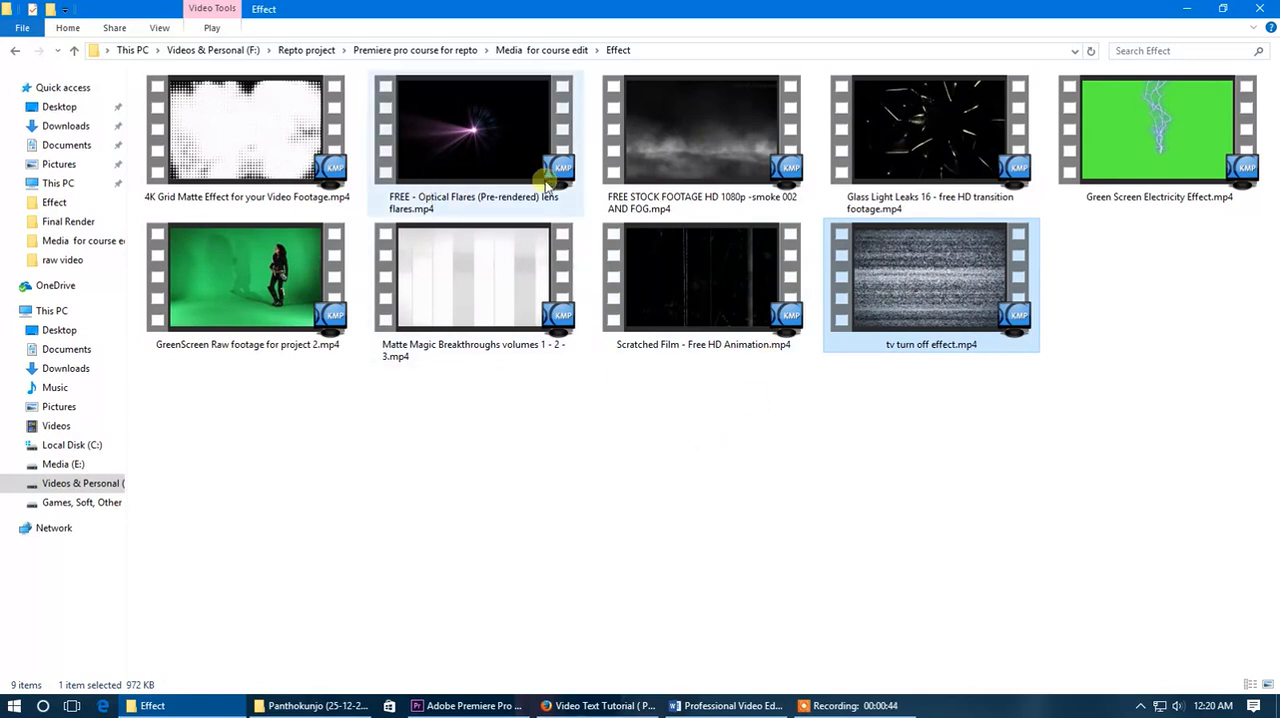
- Import the FREE - Optical Flares (Pre-rendered) lens flares.mp4 clip from the Effect folder into the Premiere Pro project
left_click(484, 165)
left_click_drag(476, 175, 108, 606)
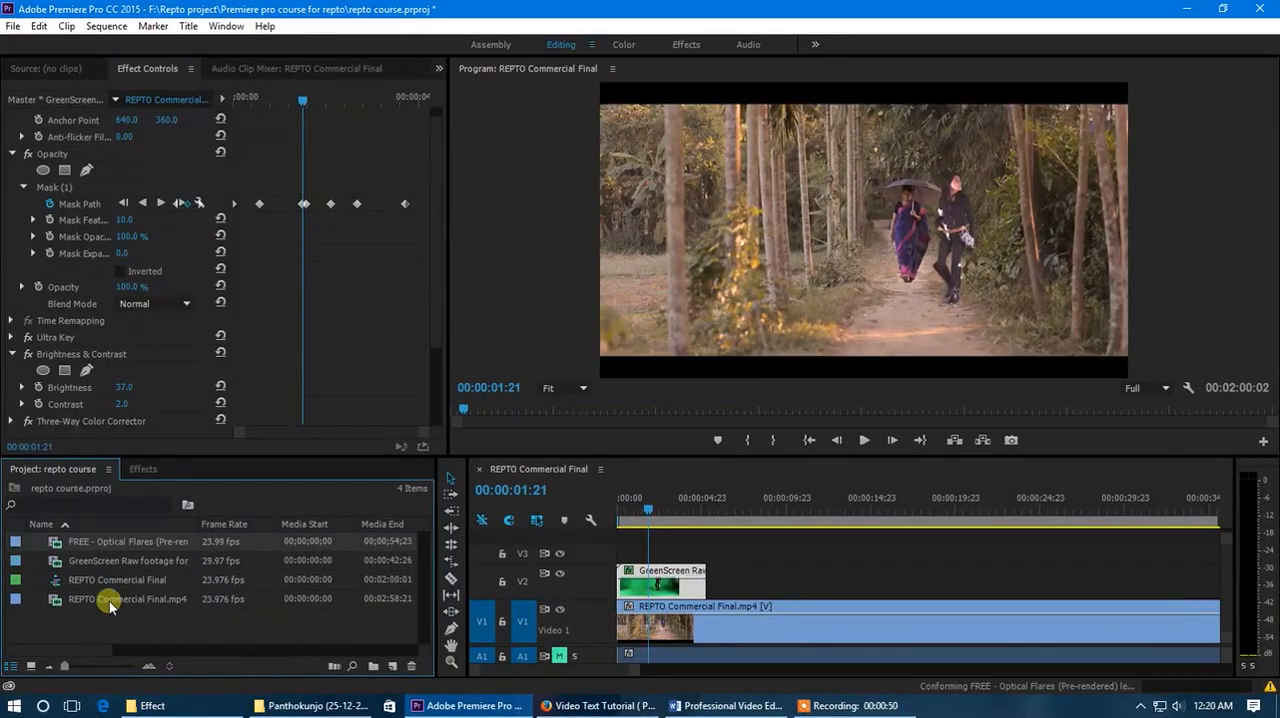
- Try placing the full lens flares clip at the start of track V3, and undo the placement
left_click_drag(103, 541, 624, 556)
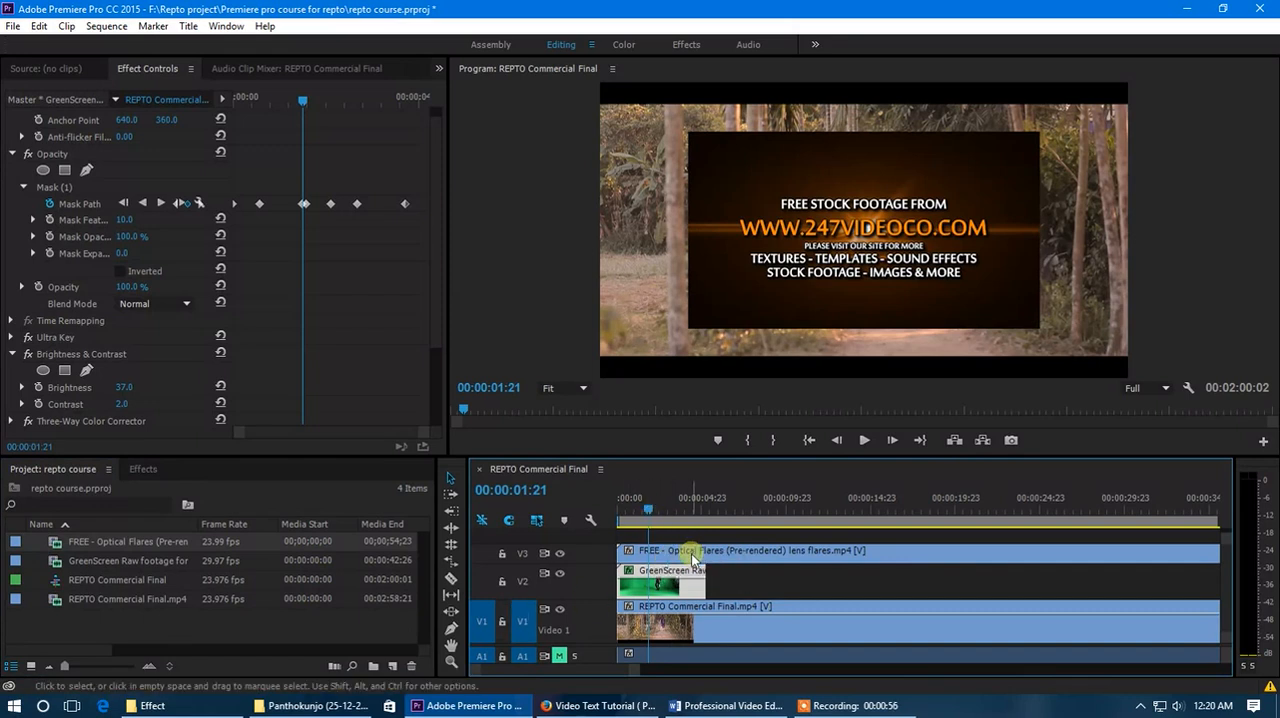
key("ctrl+z")
- Open the lens flares clip in the source monitor, scrub to its blue flare, and adjust the system volume
left_click(145, 546)
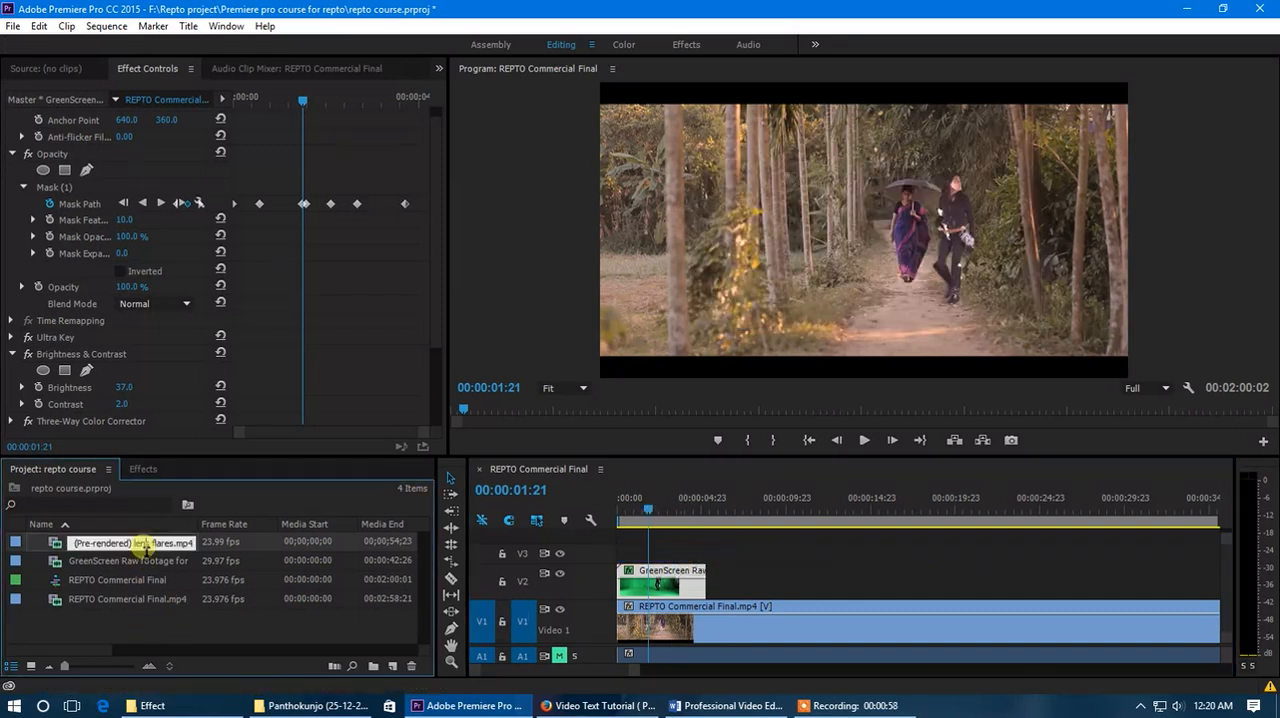
double_click(130, 541)
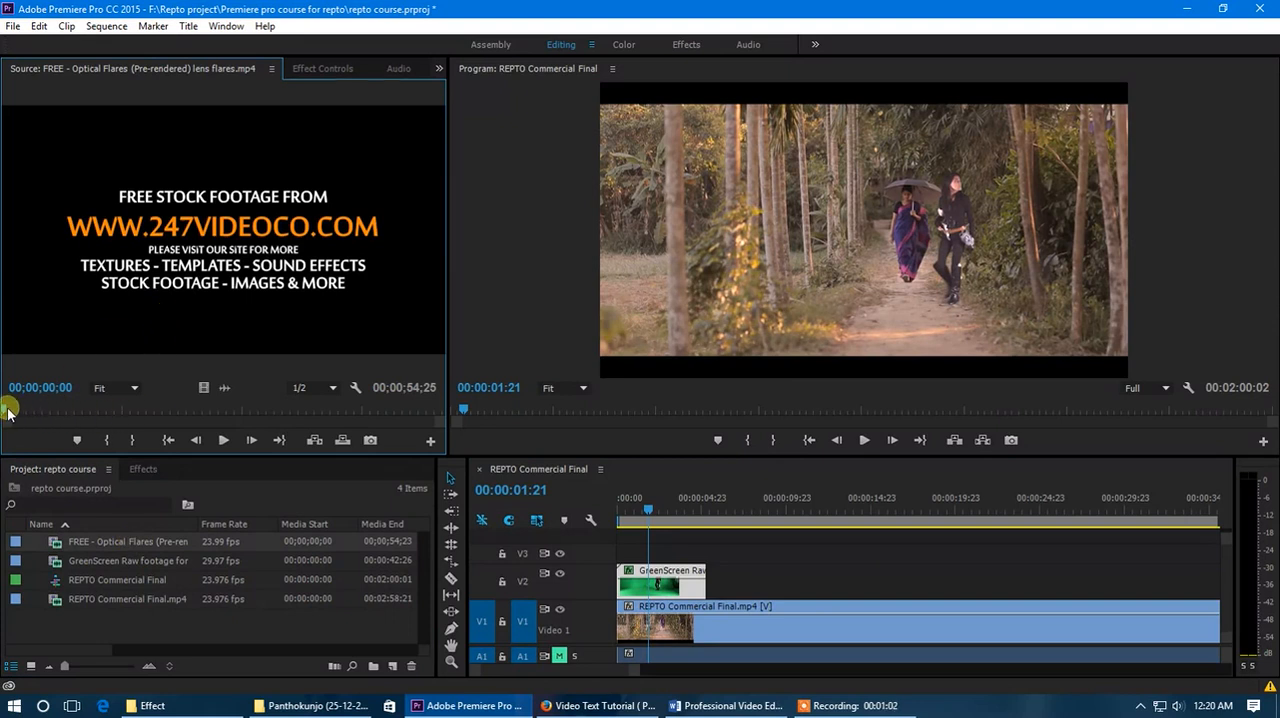
left_click_drag(7, 412, 60, 411)
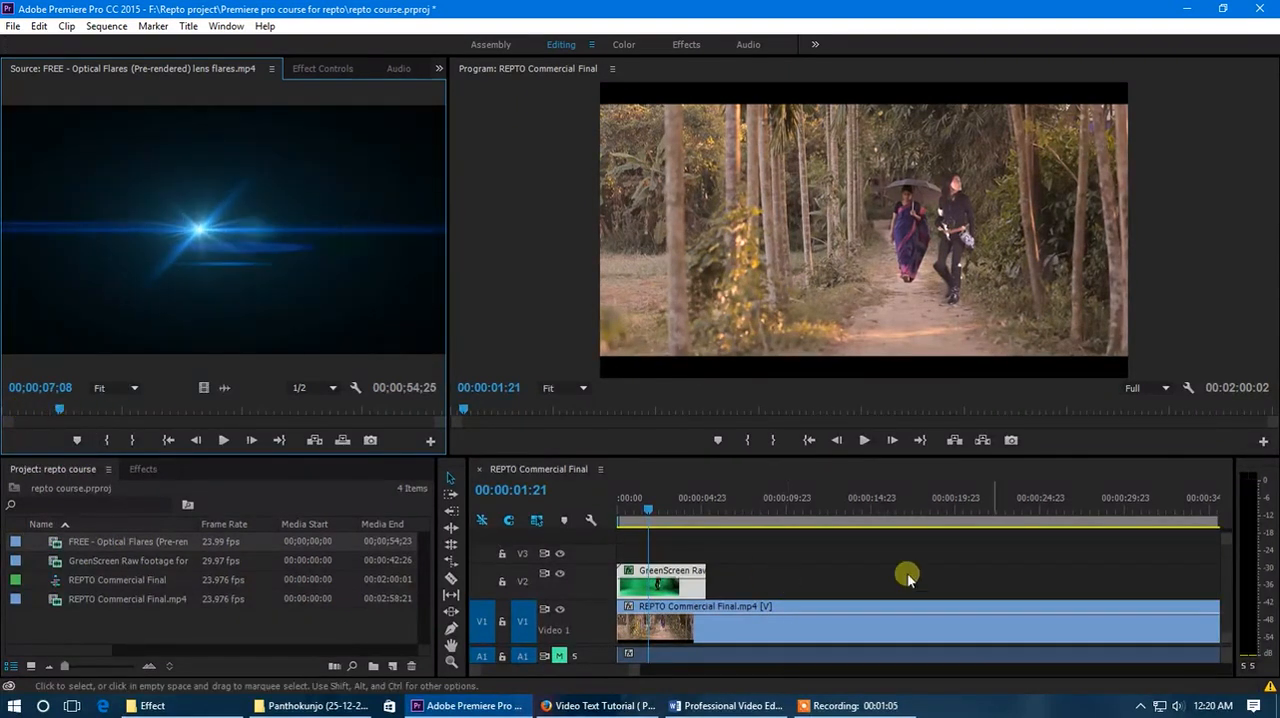
left_click(1177, 705)
left_click(1068, 676)
- Mark the blue flare section of the source clip with an In point at 00;00;05;06 and an Out point at 00;00;09;23
left_click(47, 432)
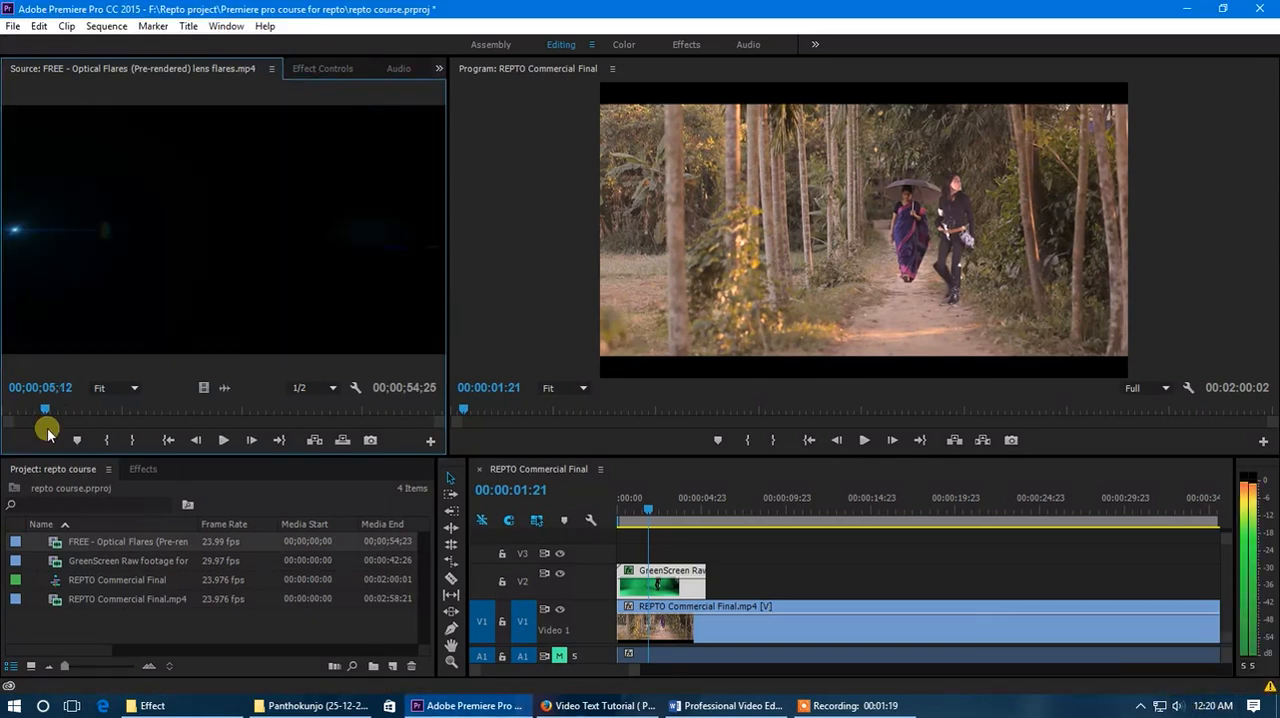
left_click_drag(47, 430, 45, 430)
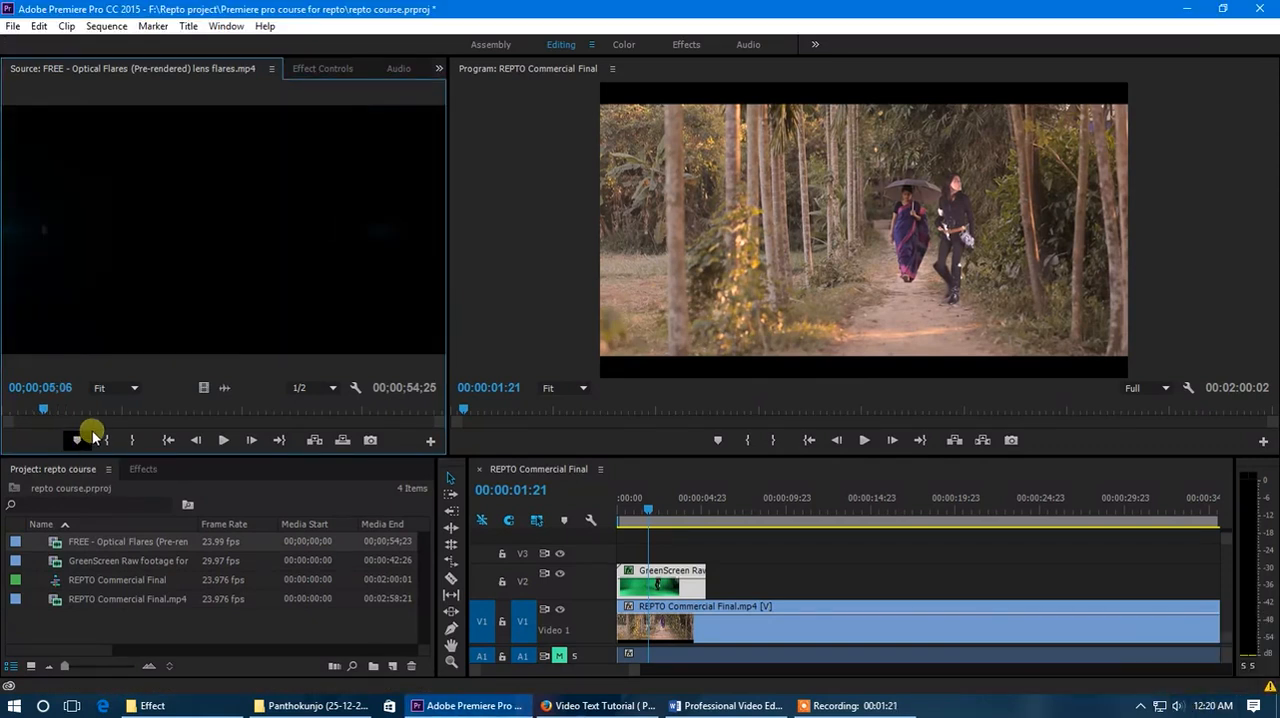
left_click(51, 411)
left_click_drag(51, 411, 78, 419)
left_click(120, 440)
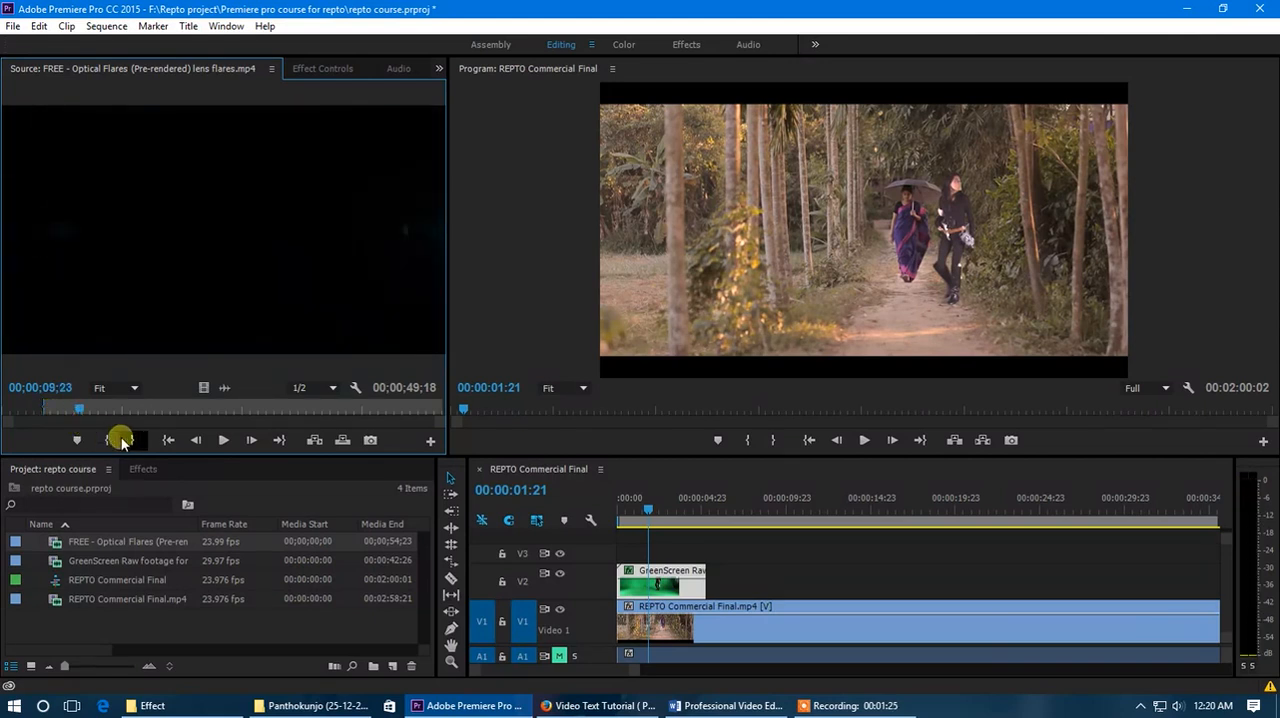
- Place only the video of the marked flare section at the start of track V3, above the green-screen clip
left_click_drag(204, 388, 618, 556)
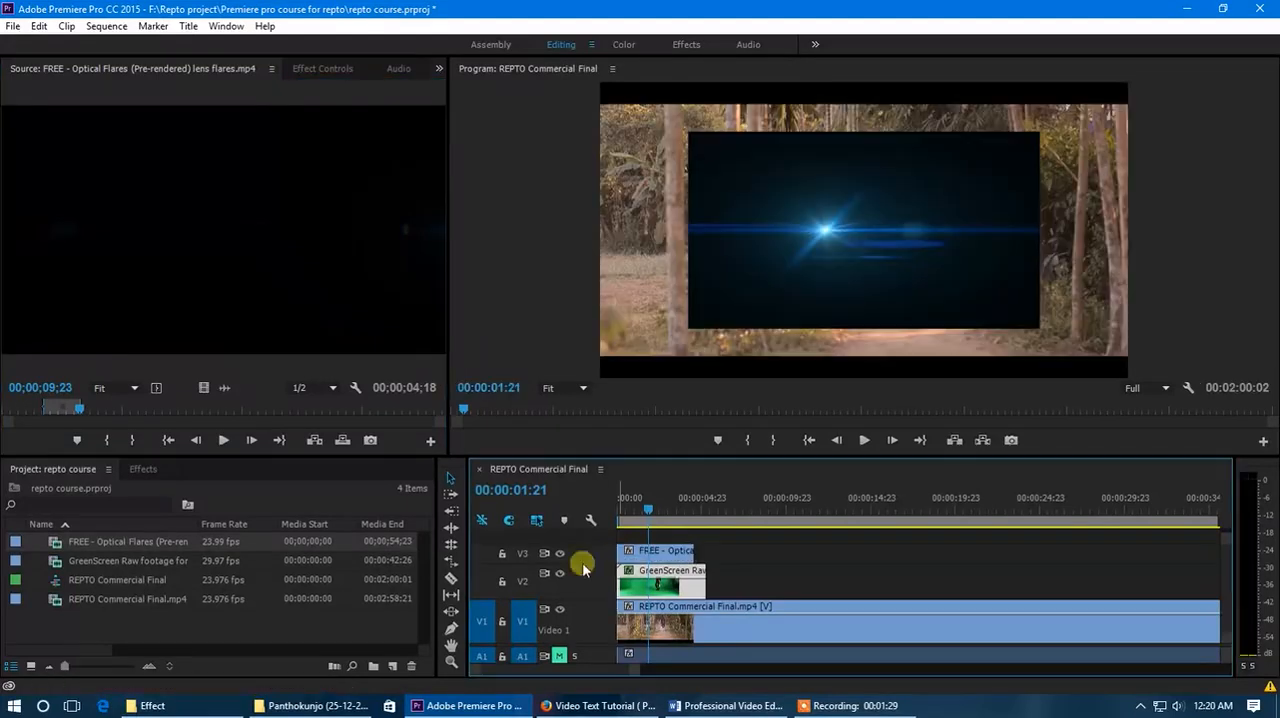
left_click_drag(636, 671, 598, 677)
left_click_drag(716, 514, 654, 515)
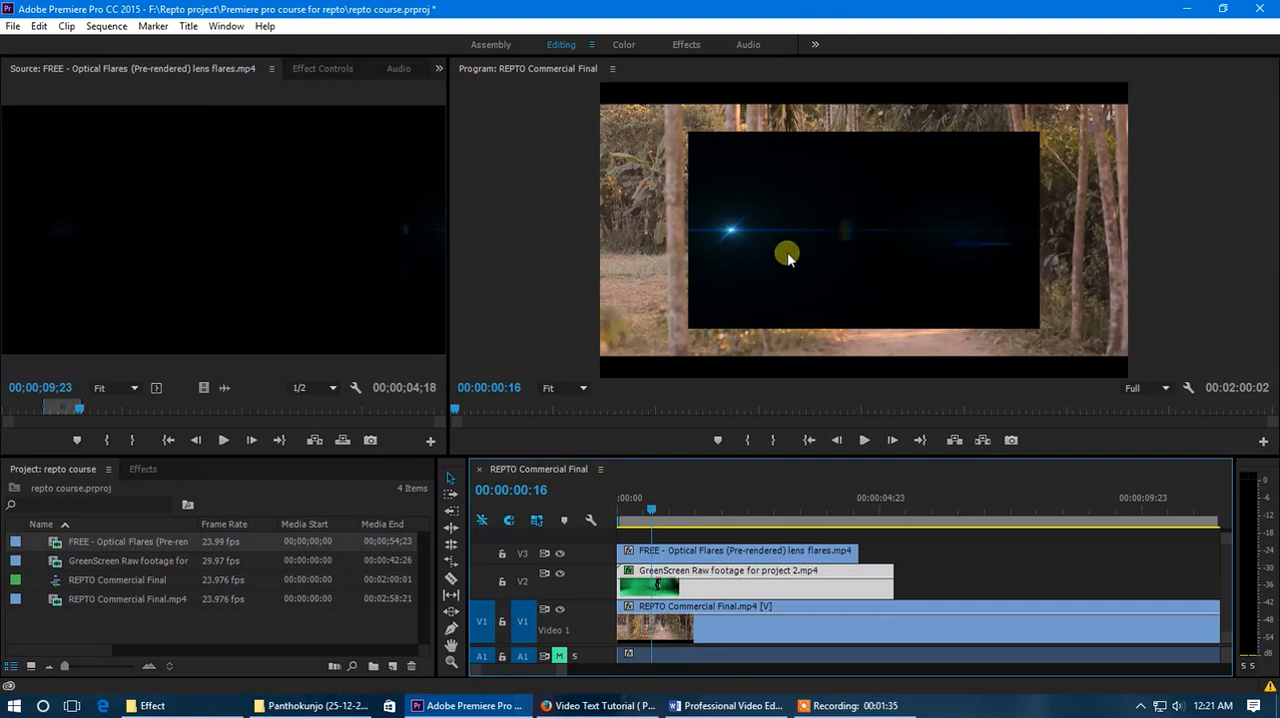
- Review the Keying effects and compare the lens flares clip on V3 with the green-screen clip on V2
left_click(693, 552)
mouse_move(655, 513)
left_mouse_down()
mouse_move(633, 515)
mouse_move(702, 519)
mouse_move(673, 518)
left_mouse_up()
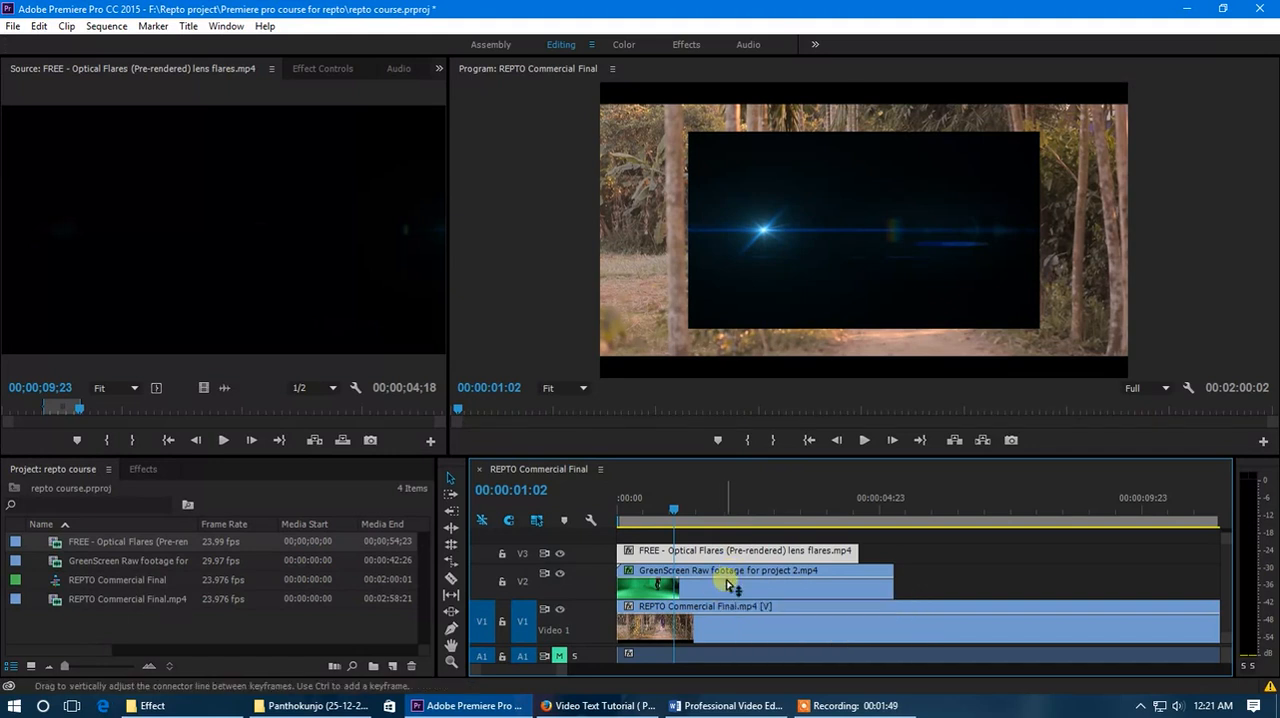
left_click(150, 470)
scroll(117, 595, "down", 3)
scroll(122, 612, "up", 2)
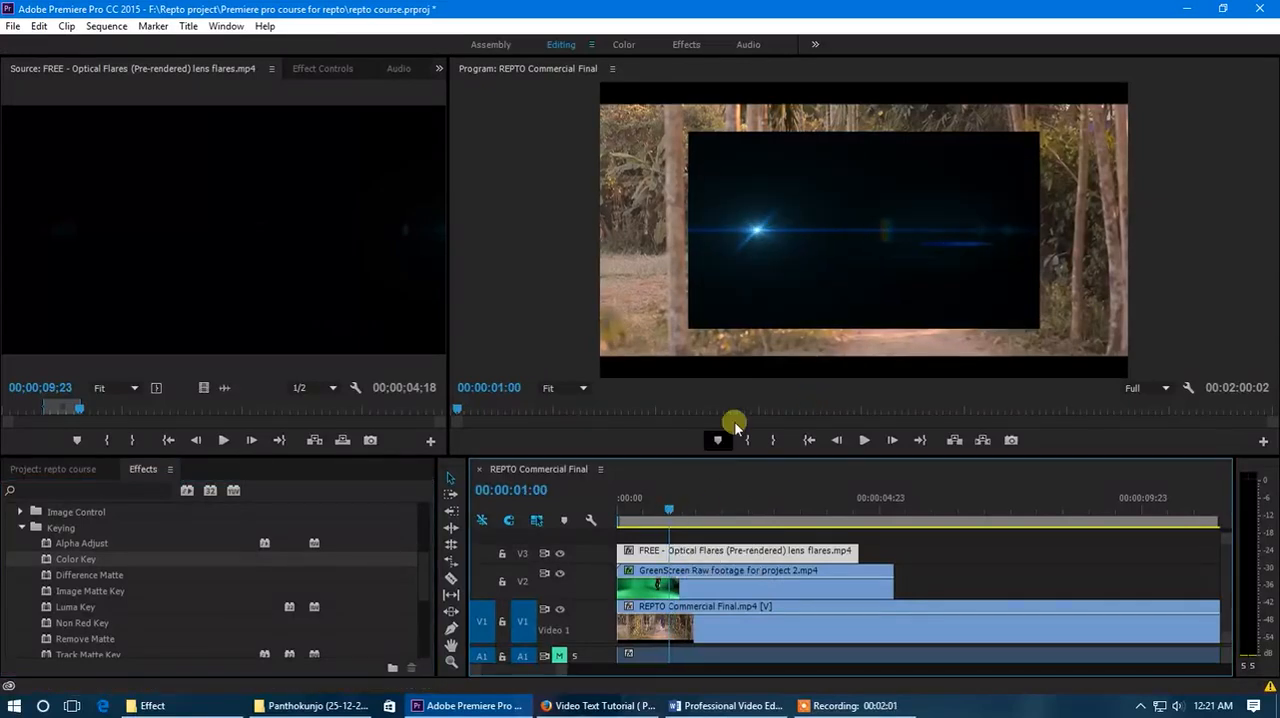
left_click(684, 514)
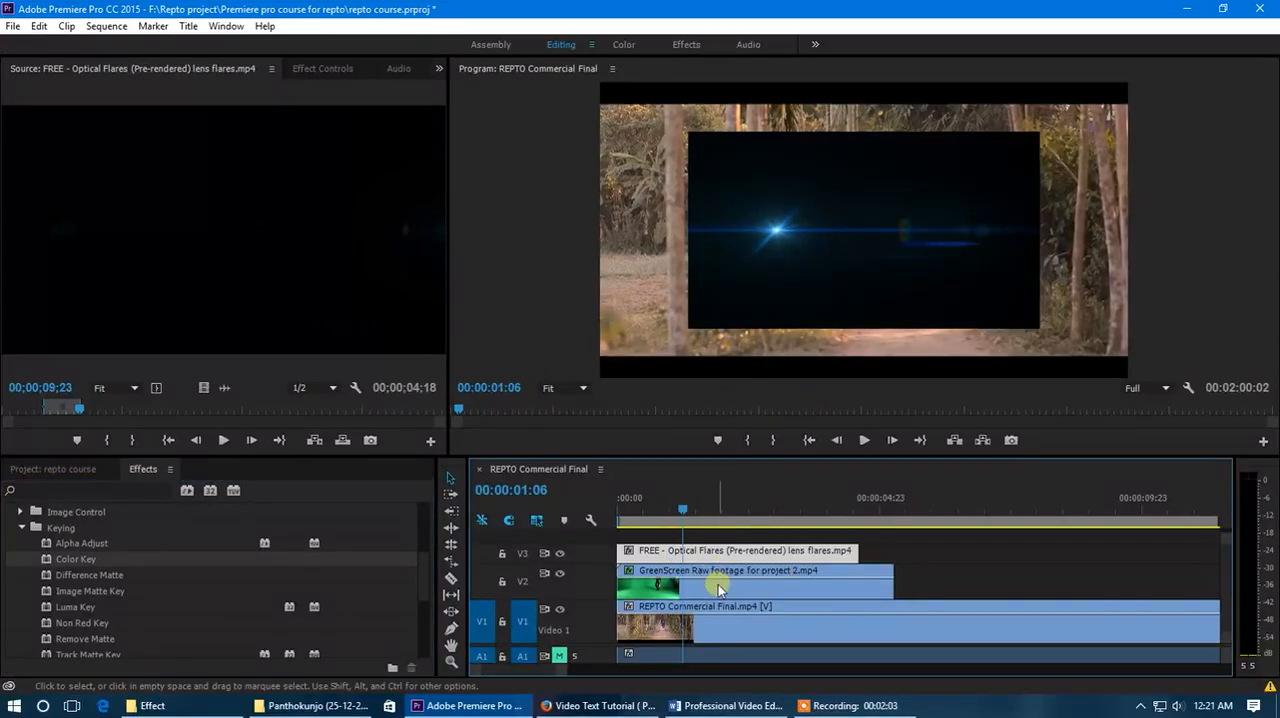
left_click(718, 590)
left_click(711, 552)
left_click(716, 587)
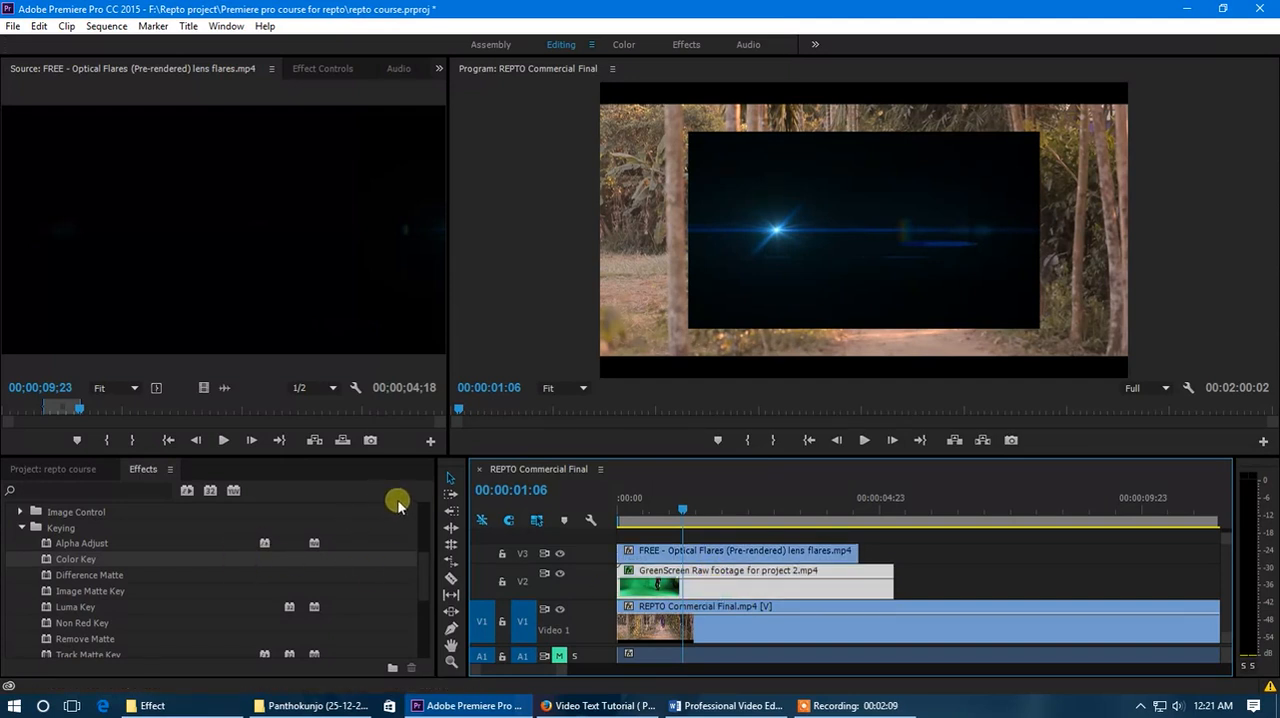
left_click(684, 578)
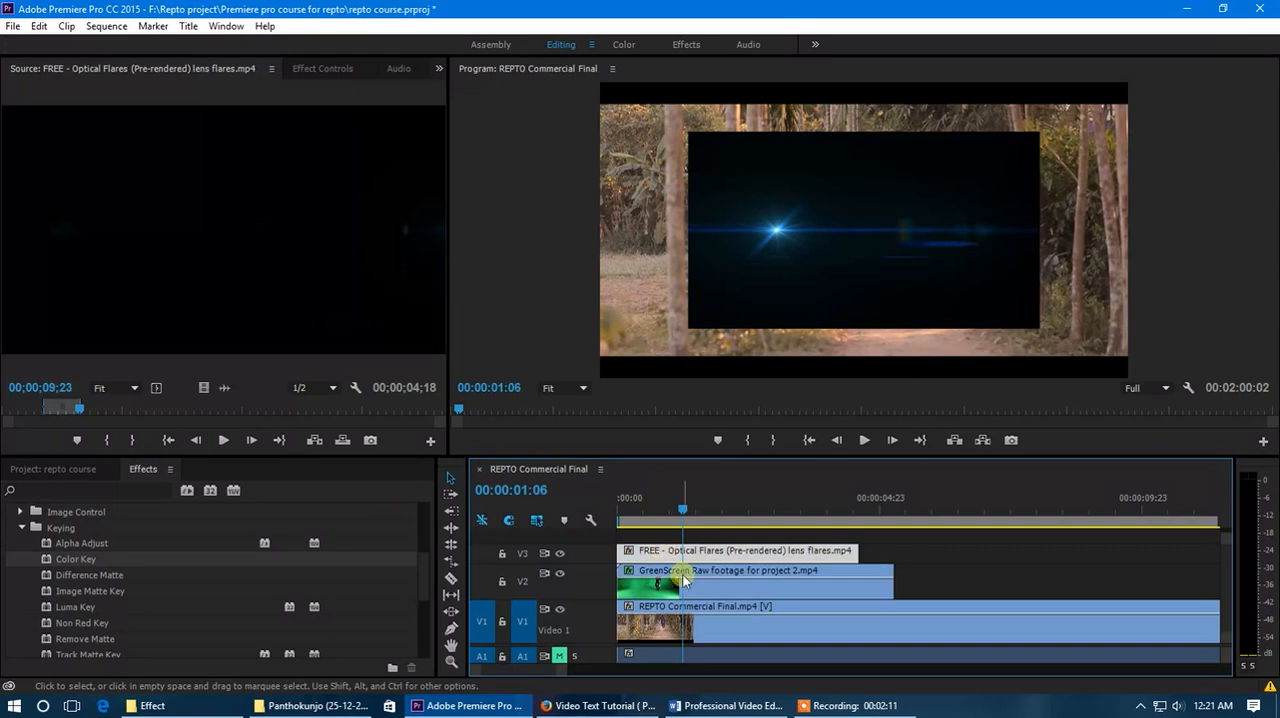
- Expand track V3, give the timeline area more height, and move the playhead to 00:00:01:03
double_click(592, 552)
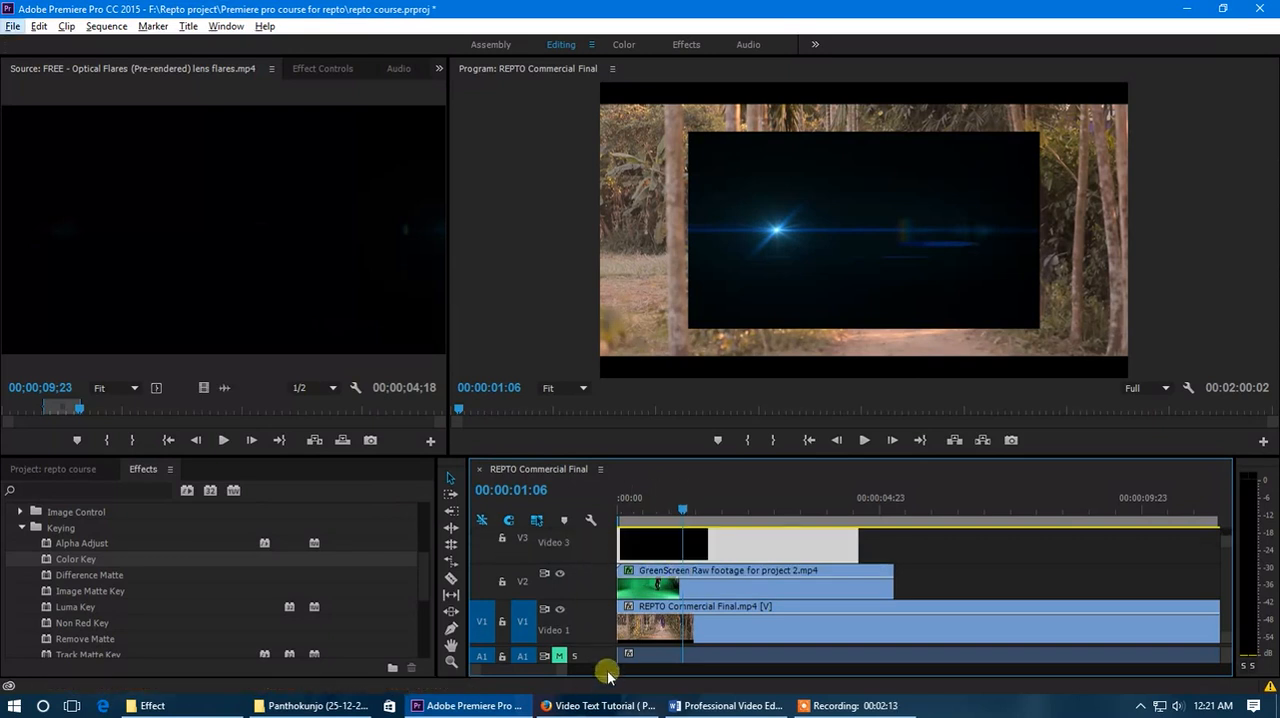
left_click(695, 408)
left_click_drag(695, 462, 488, 358)
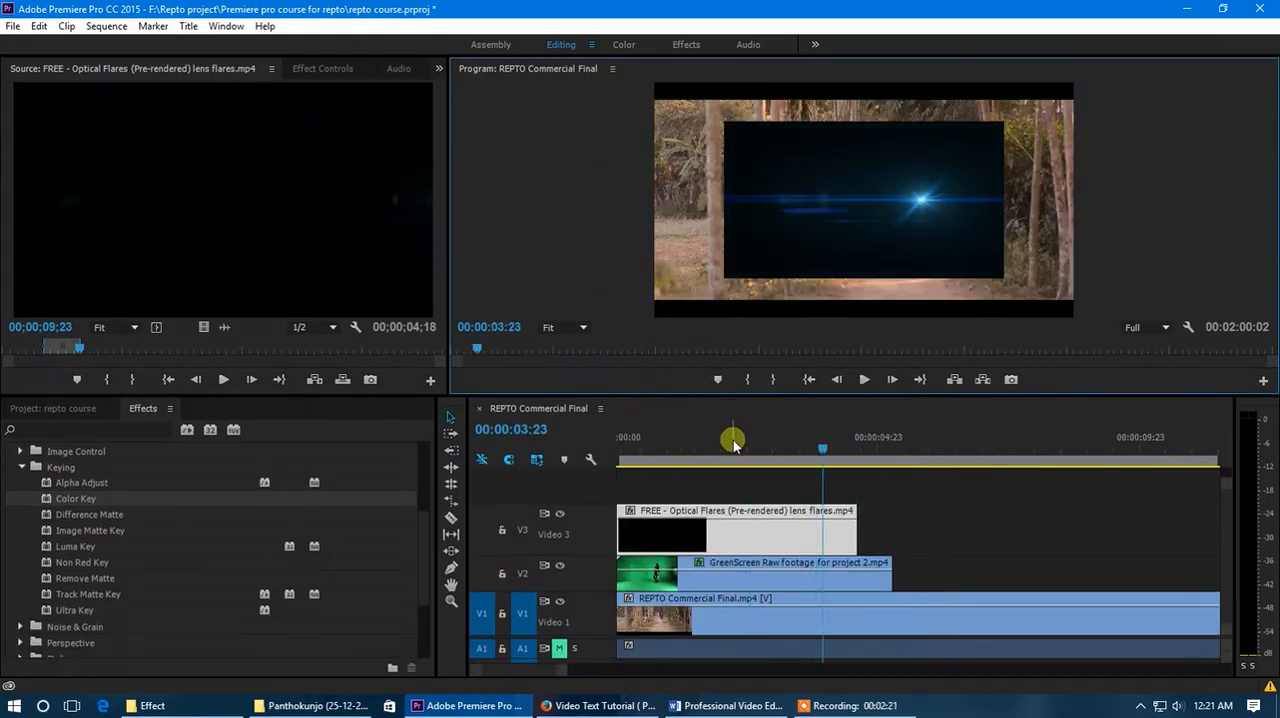
left_click(674, 442)
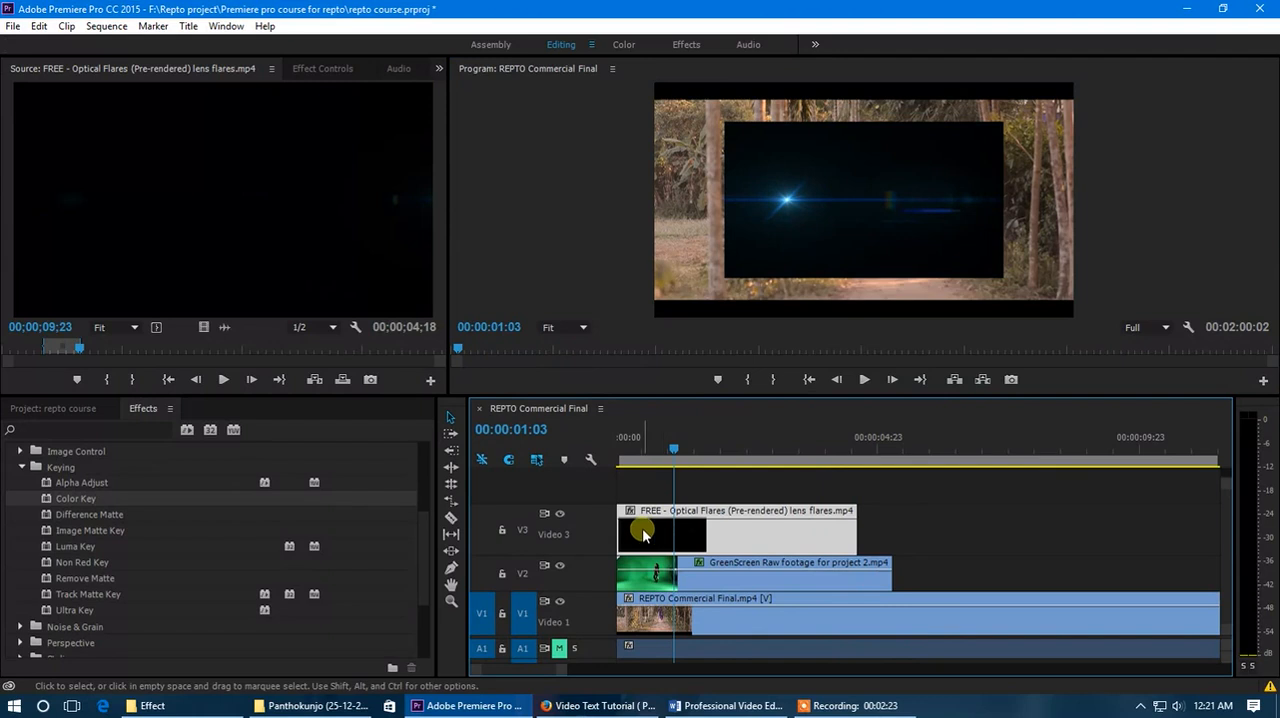
- Show the Opacity settings of the lens flares clip in Effect Controls
left_click(322, 68)
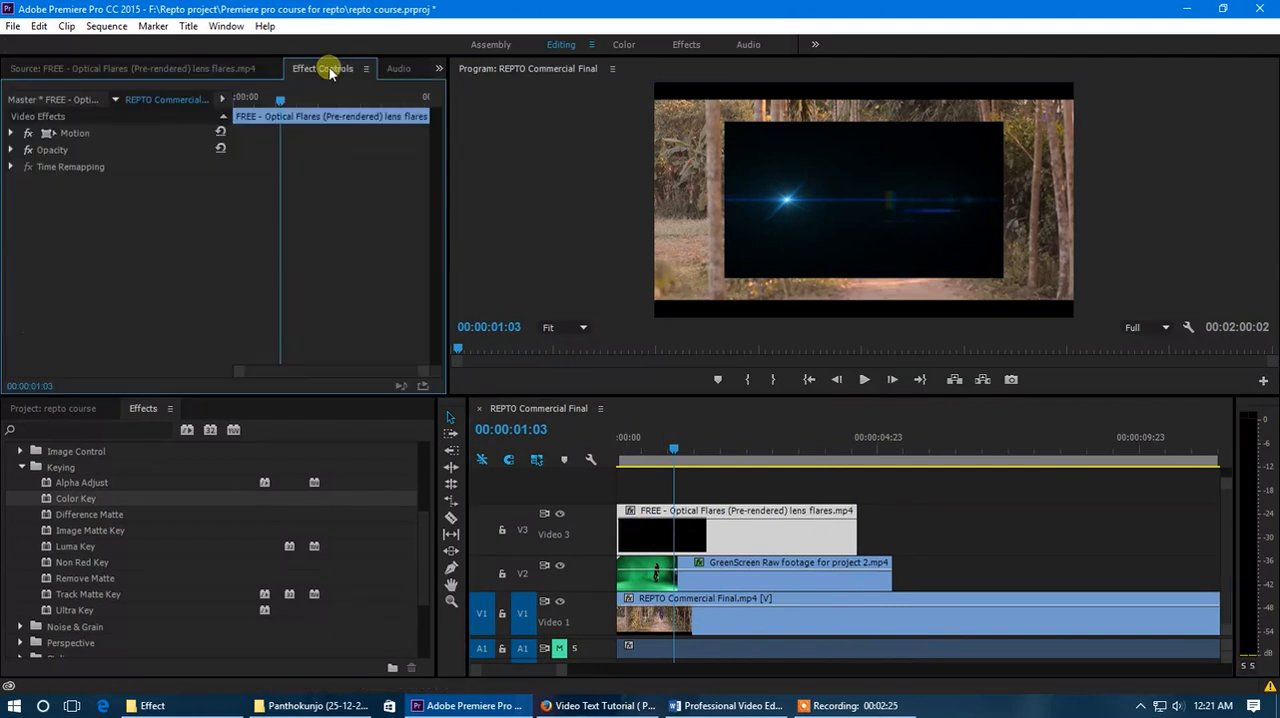
left_click(11, 150)
left_click(38, 183)
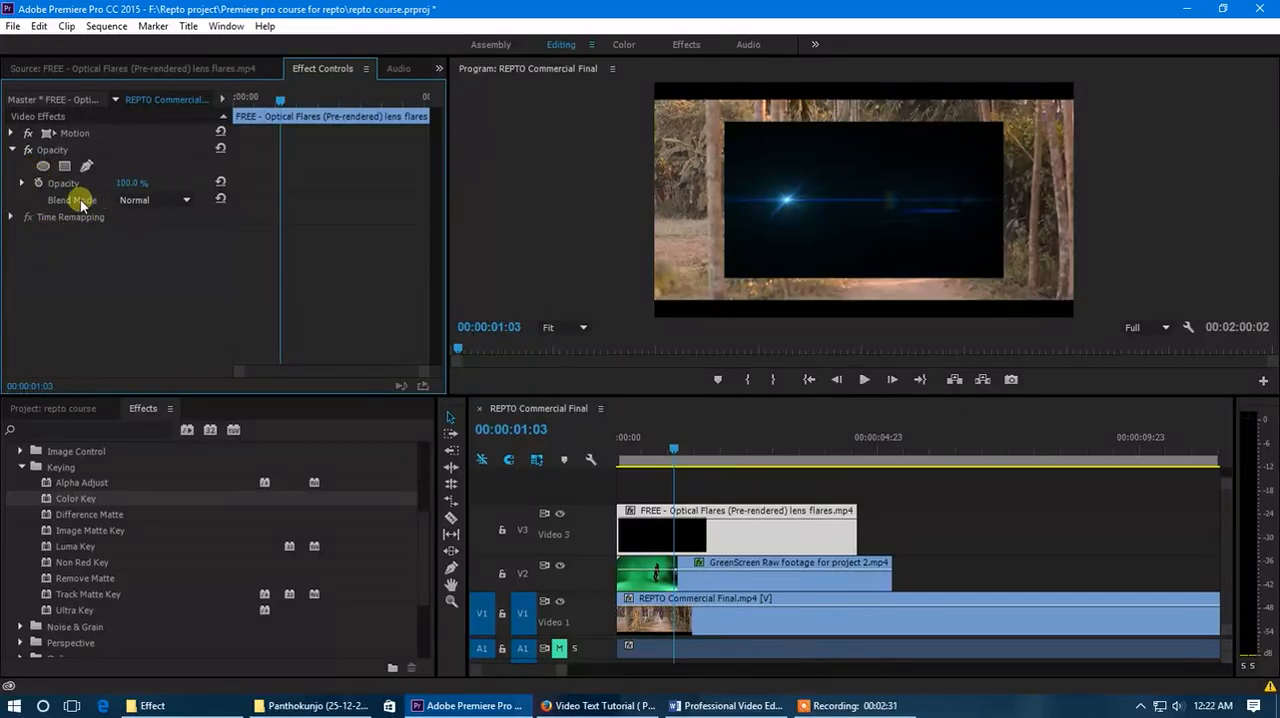
- Try the Dissolve and Multiply blend modes on the lens flares clip
left_click(155, 200)
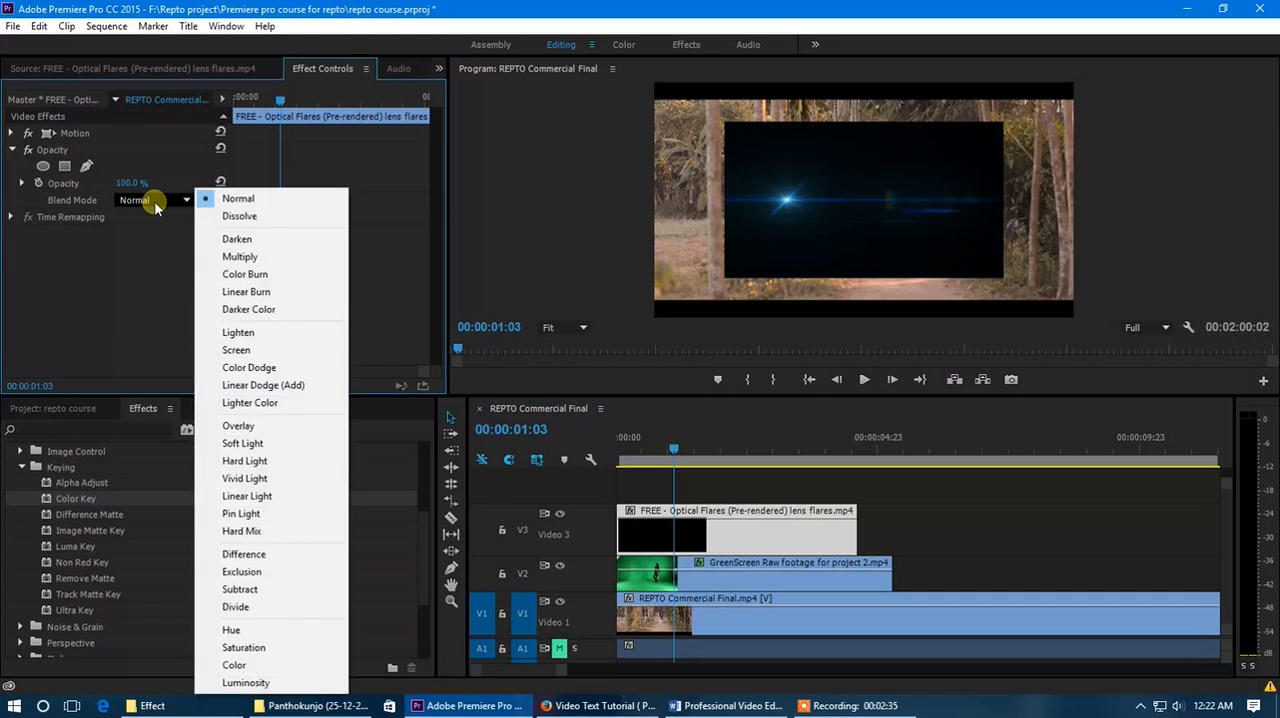
left_click(230, 215)
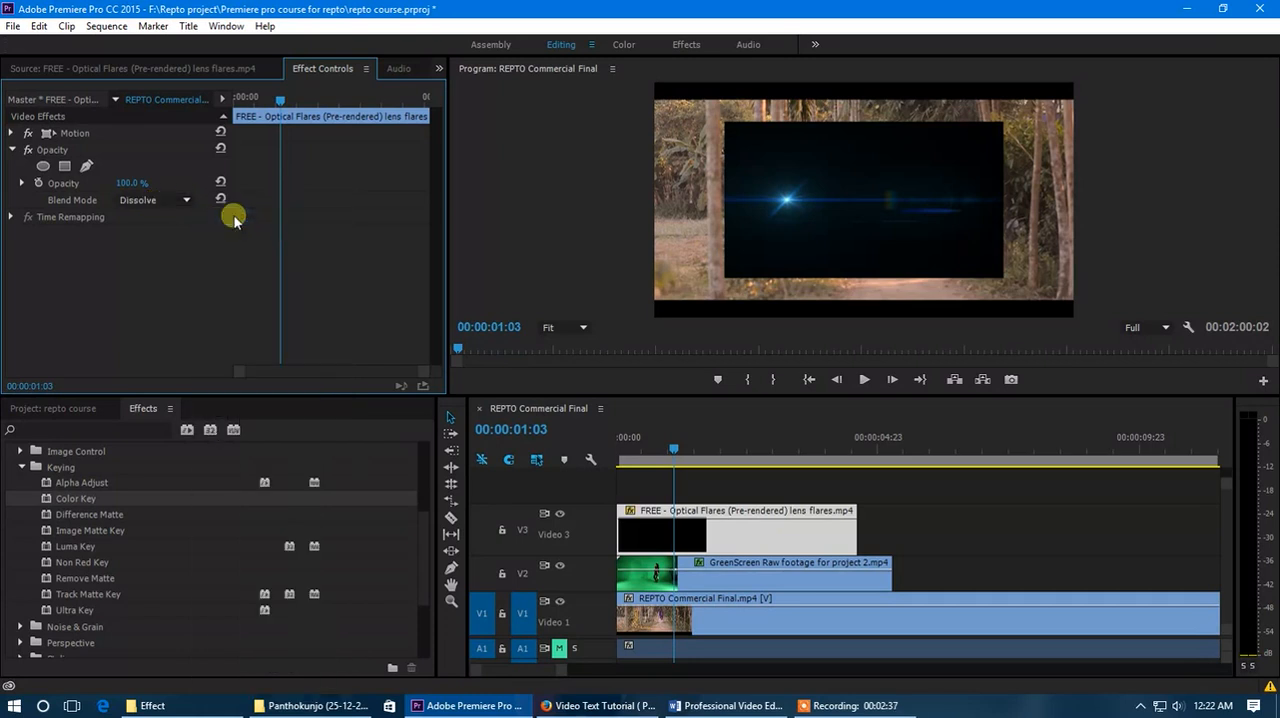
left_click(190, 200)
left_click(223, 247)
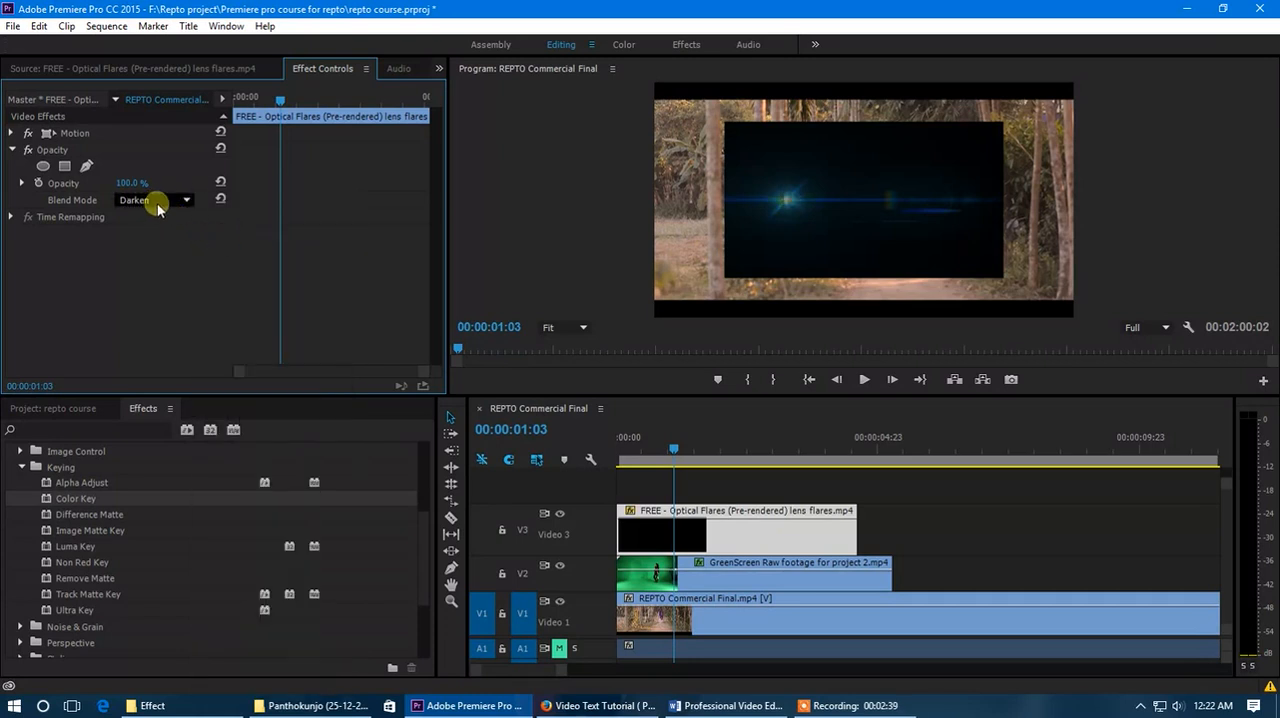
left_click(157, 202)
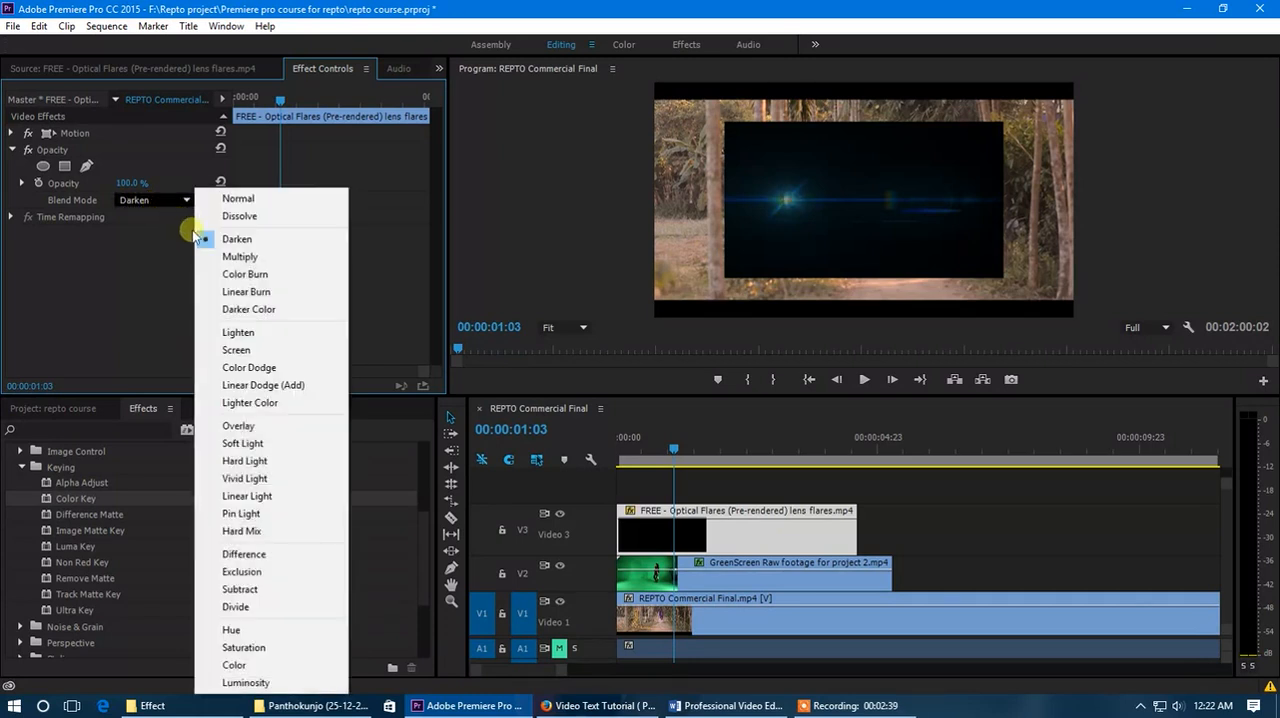
left_click(232, 257)
- Set the lens flares clip's blend mode to Overlay
left_click(168, 202)
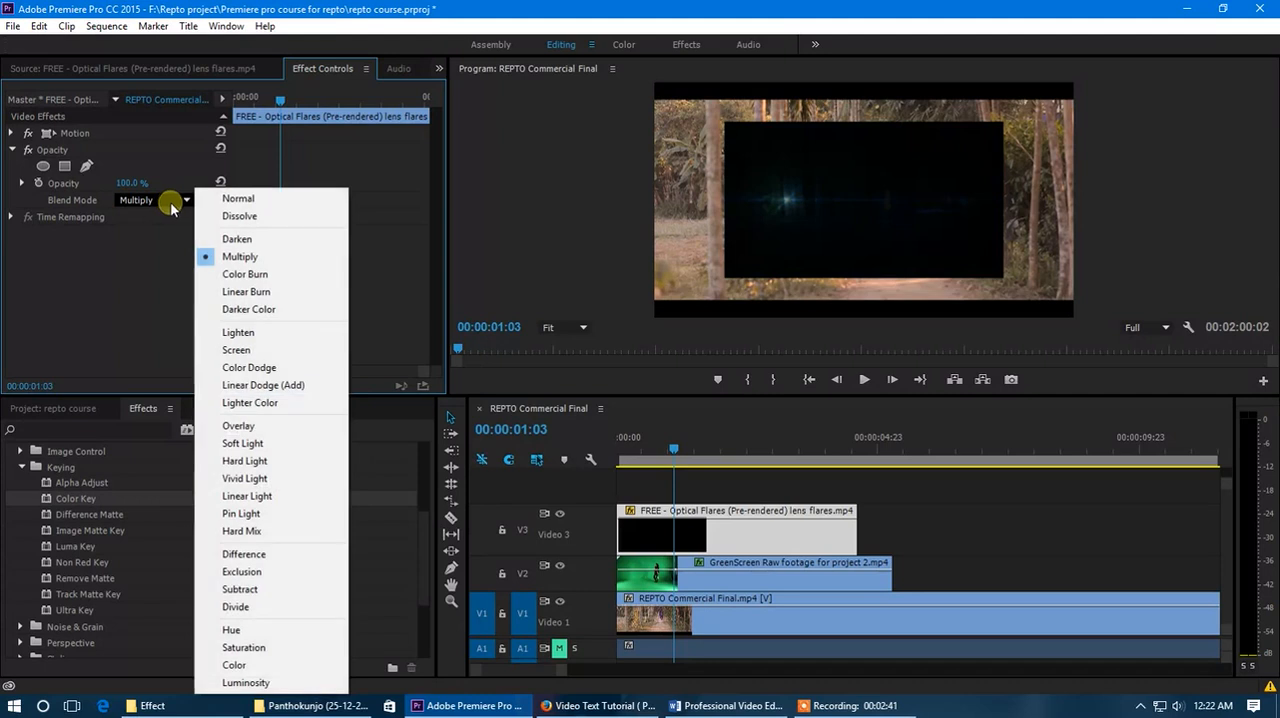
left_click(240, 426)
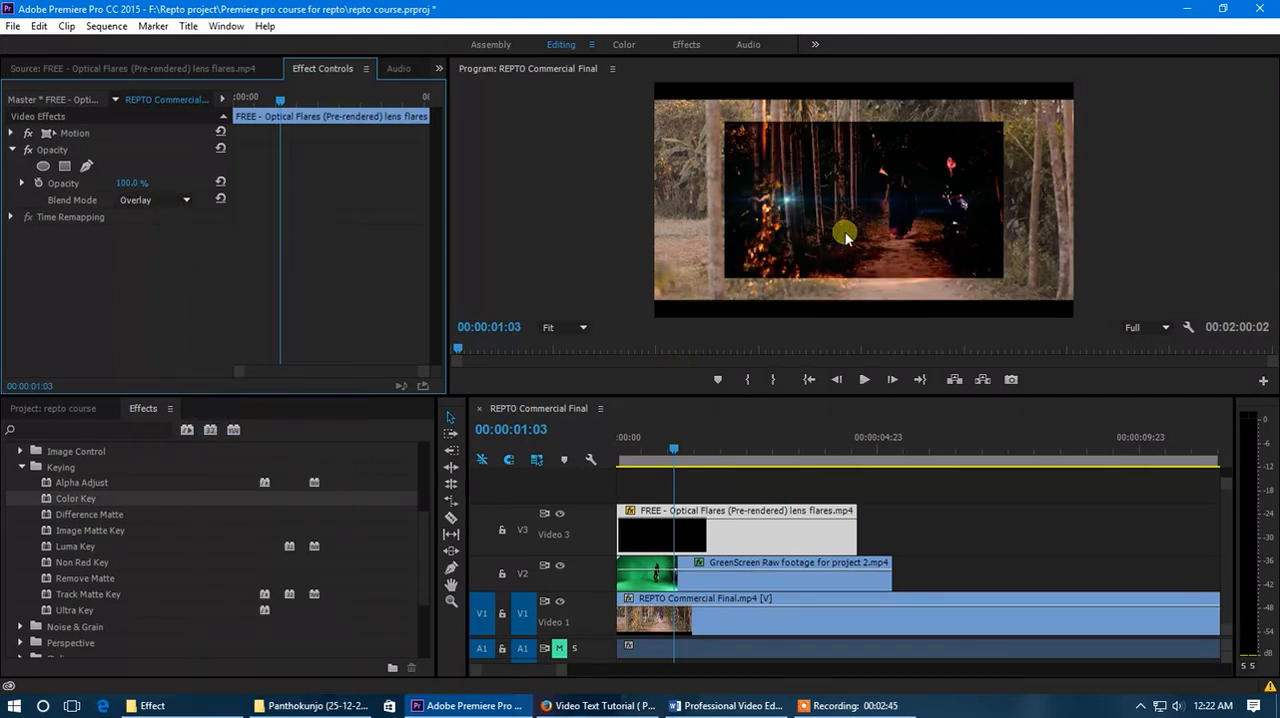
- Scale the lens flares clip to 157 so that it fills the frame
left_click(713, 541)
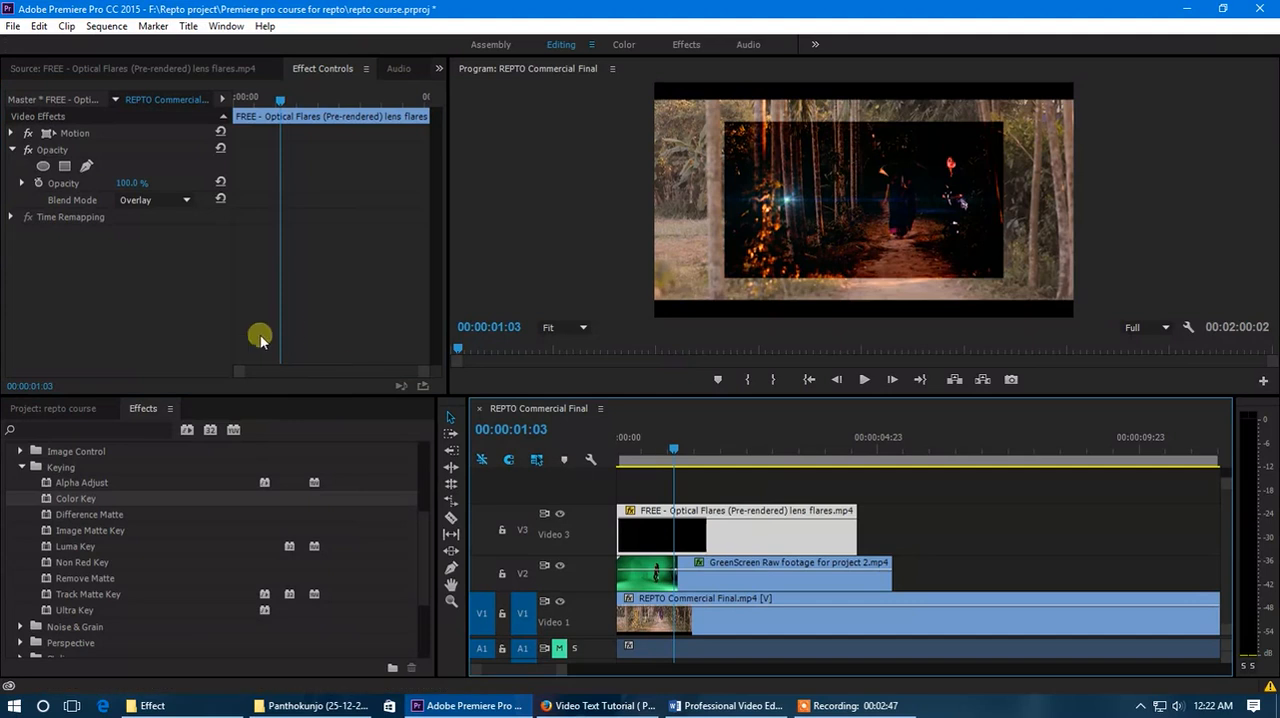
left_click_drag(131, 184, 198, 200)
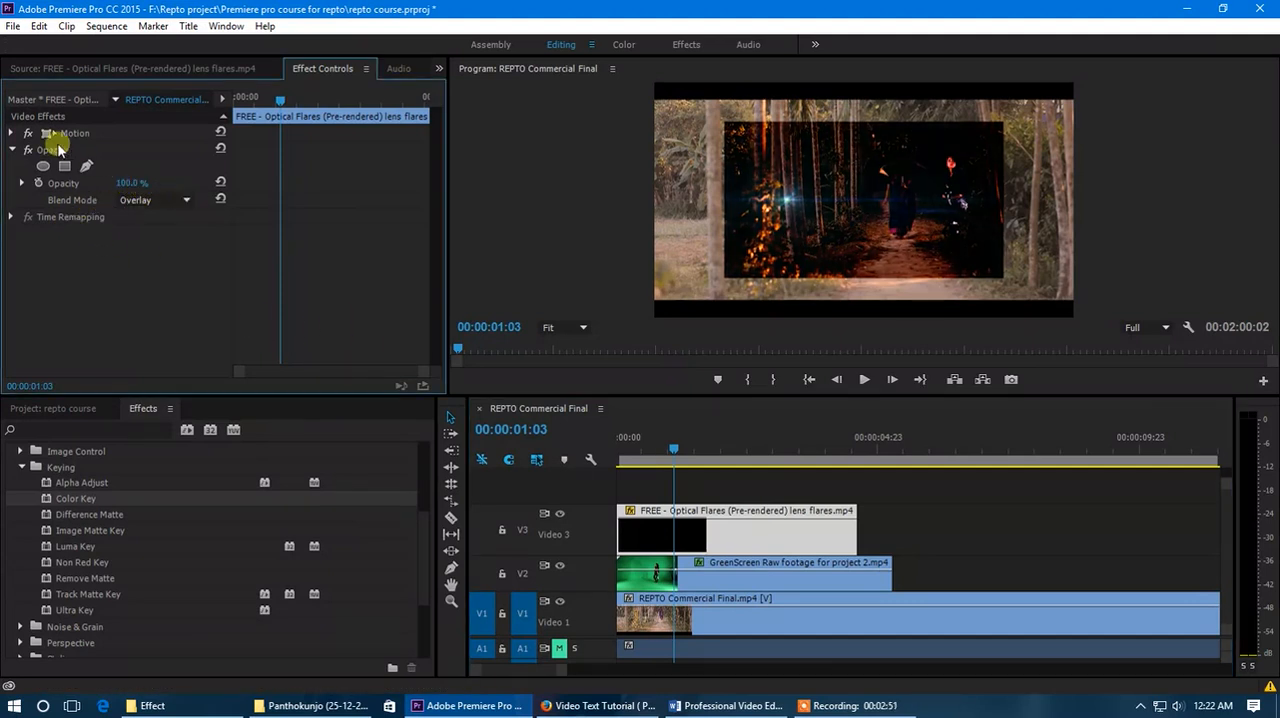
left_click(18, 136)
left_click_drag(125, 165, 172, 175)
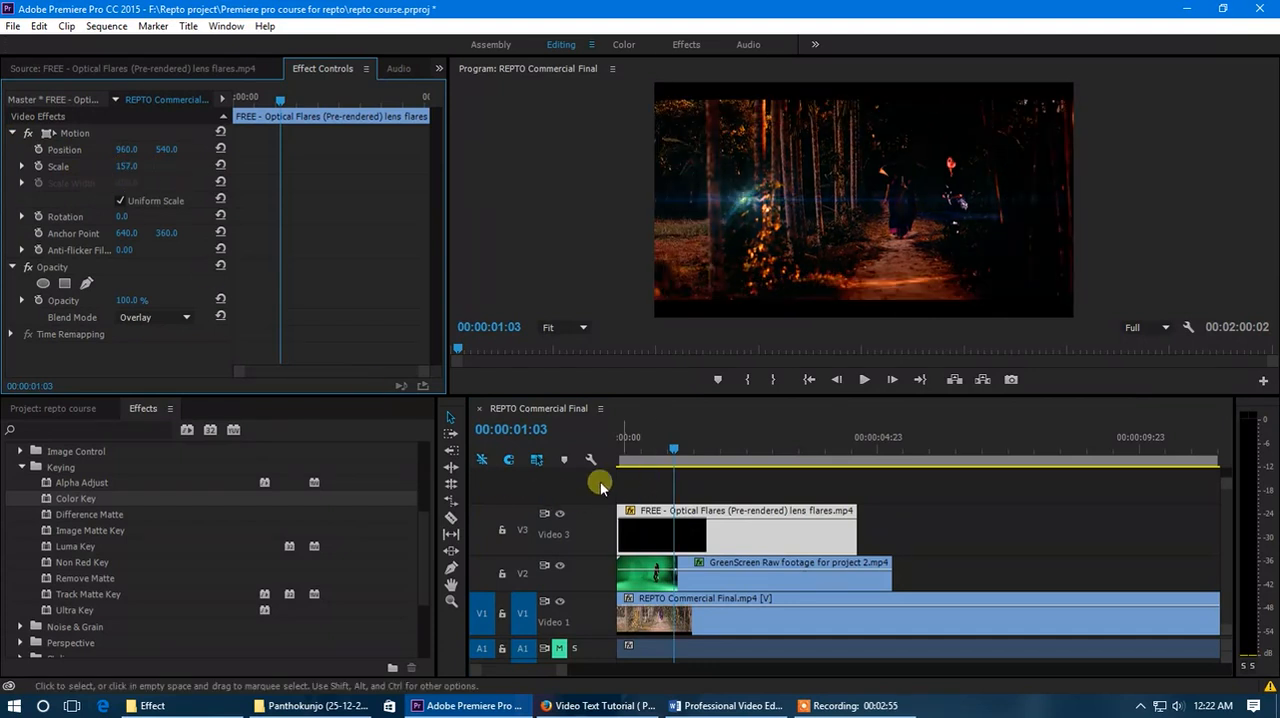
- Play the sequence from the start to preview the blended lens flare
left_click_drag(659, 451, 618, 452)
key("space")
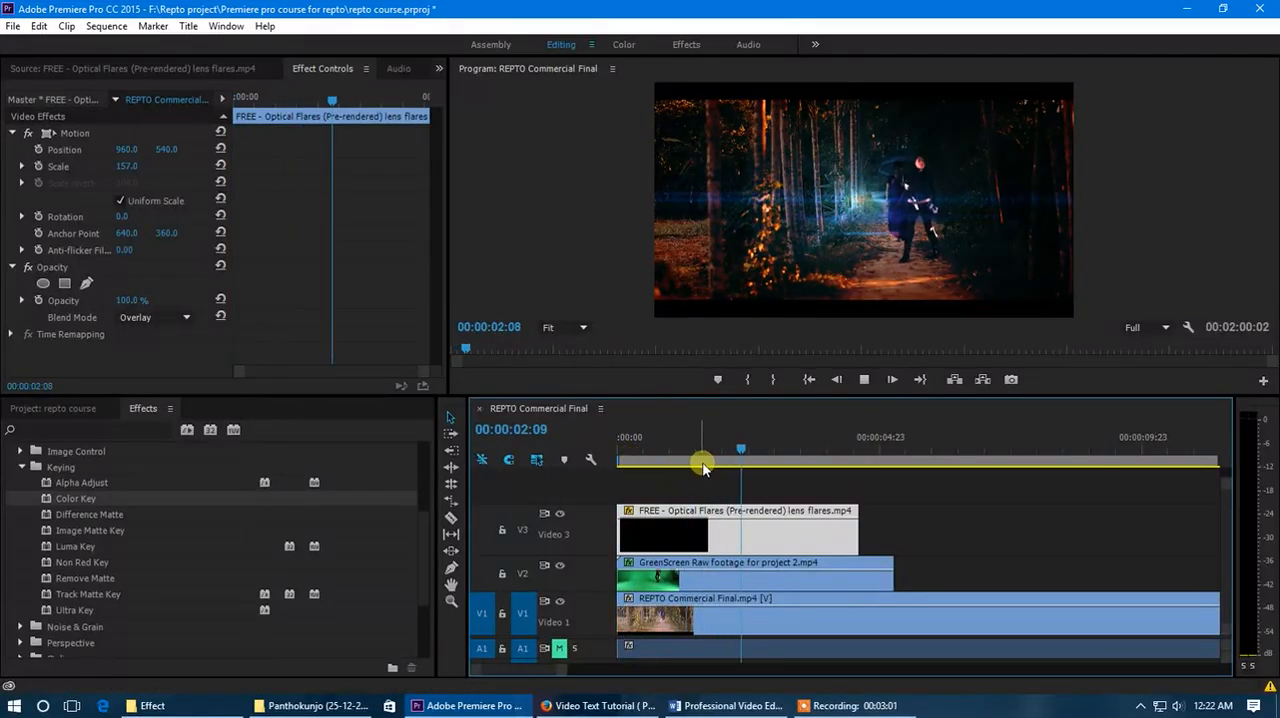
- Set the lens flares clip's blend mode to Screen
left_click_drag(729, 447, 726, 450)
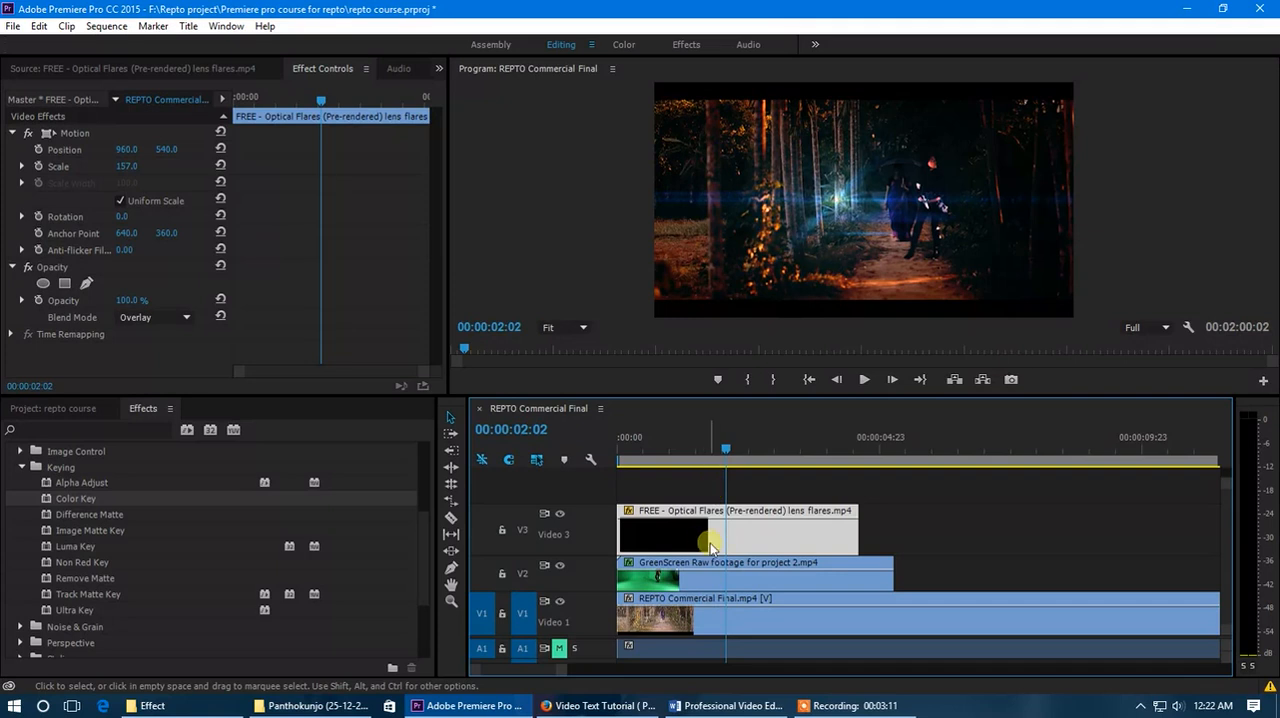
left_click(164, 317)
left_click(280, 349)
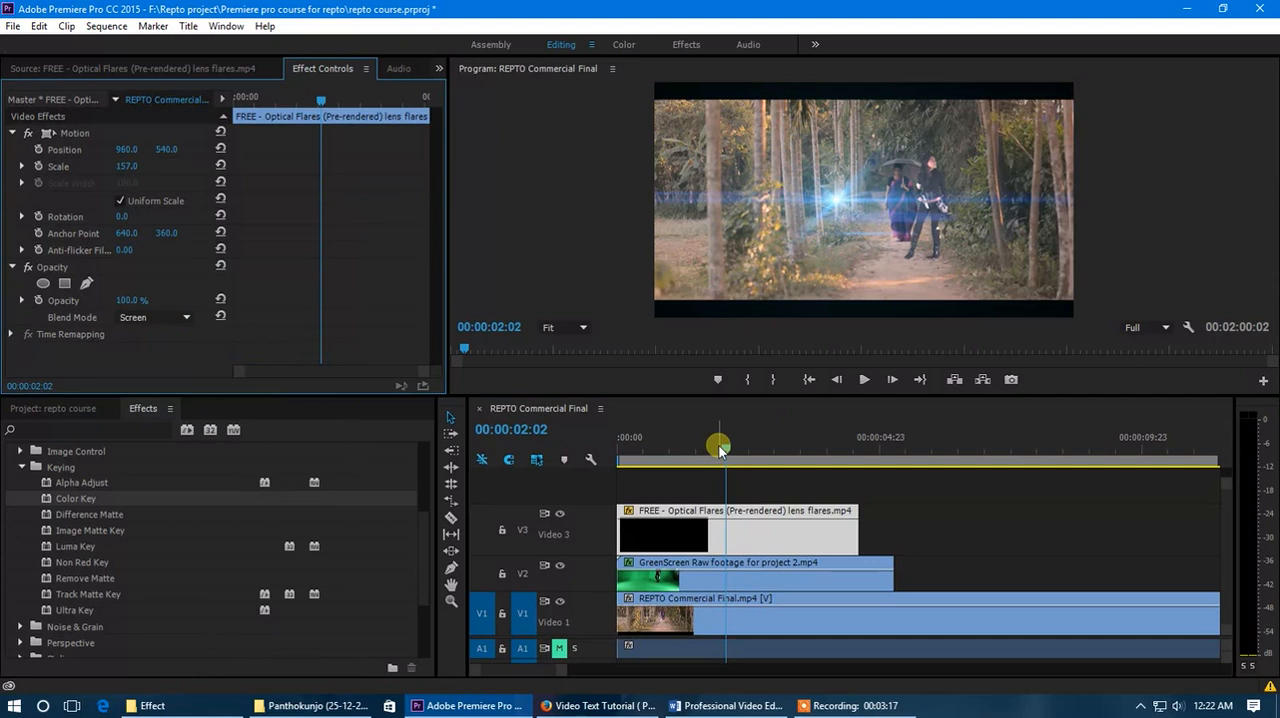
- Play the sequence from the start and scrub through it to preview the lens flare in Screen mode
left_click_drag(718, 444, 612, 458)
left_click(708, 534)
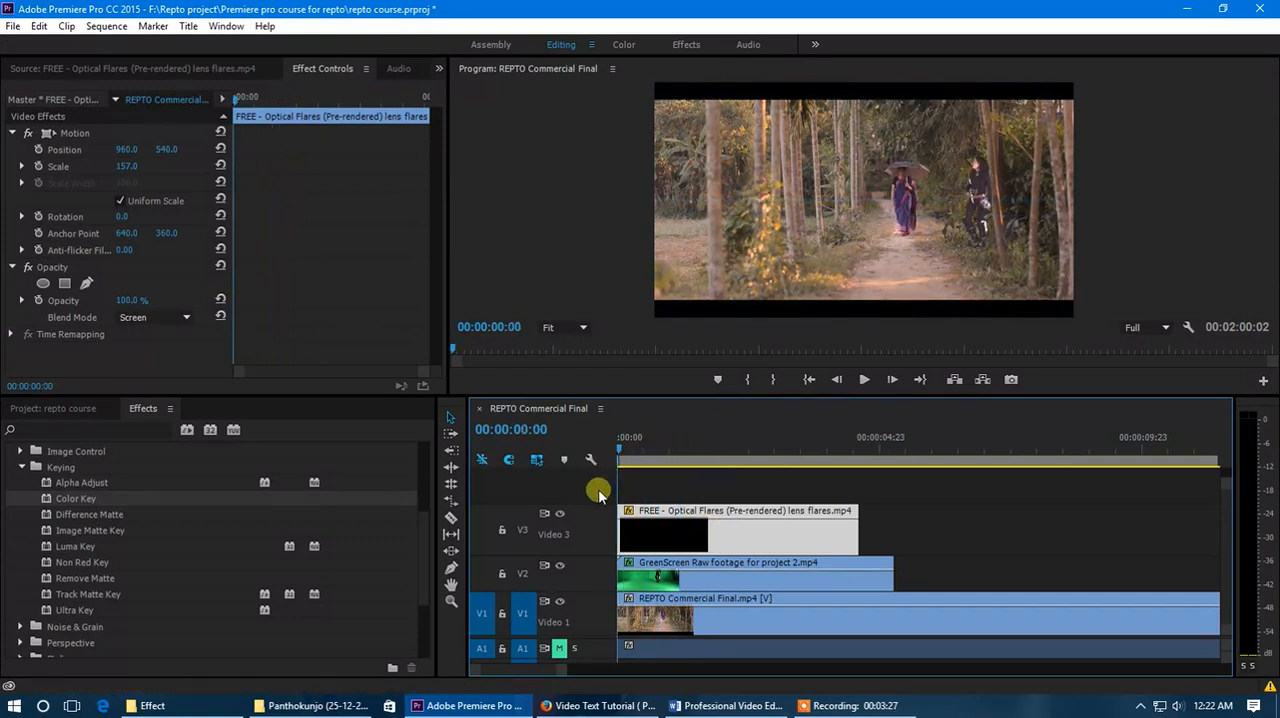
key("space")
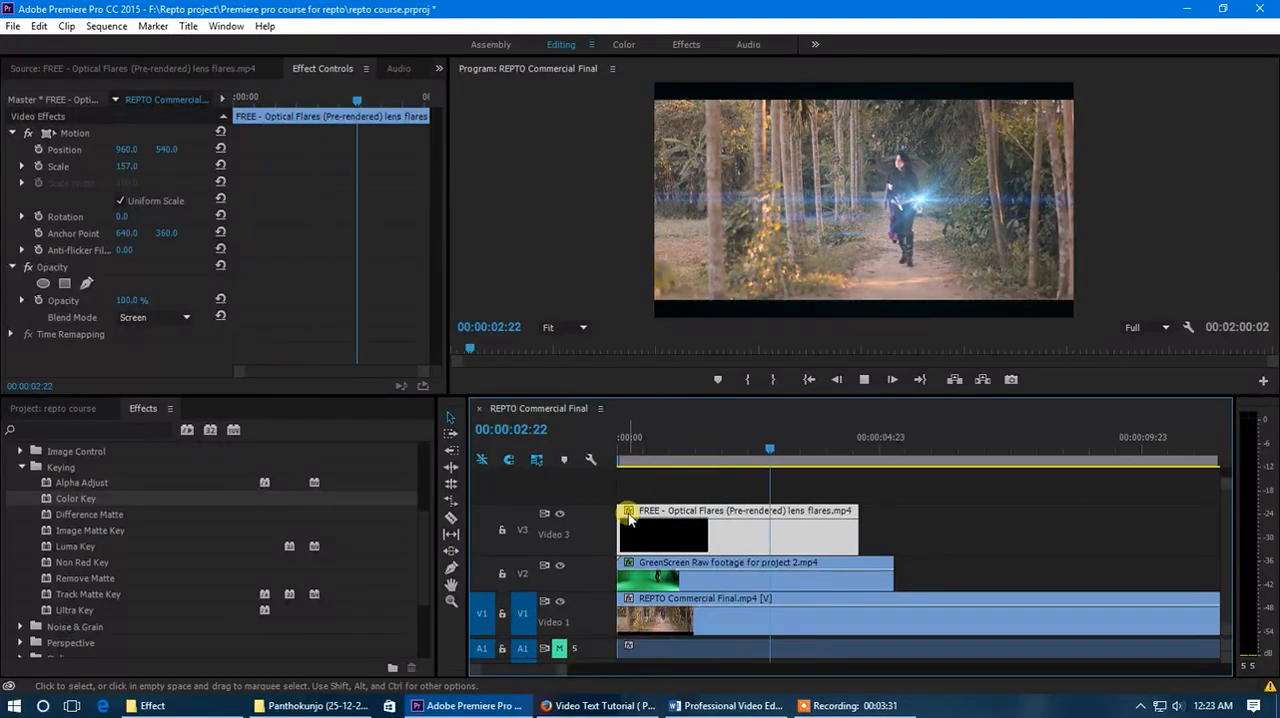
left_click_drag(660, 458, 717, 460)
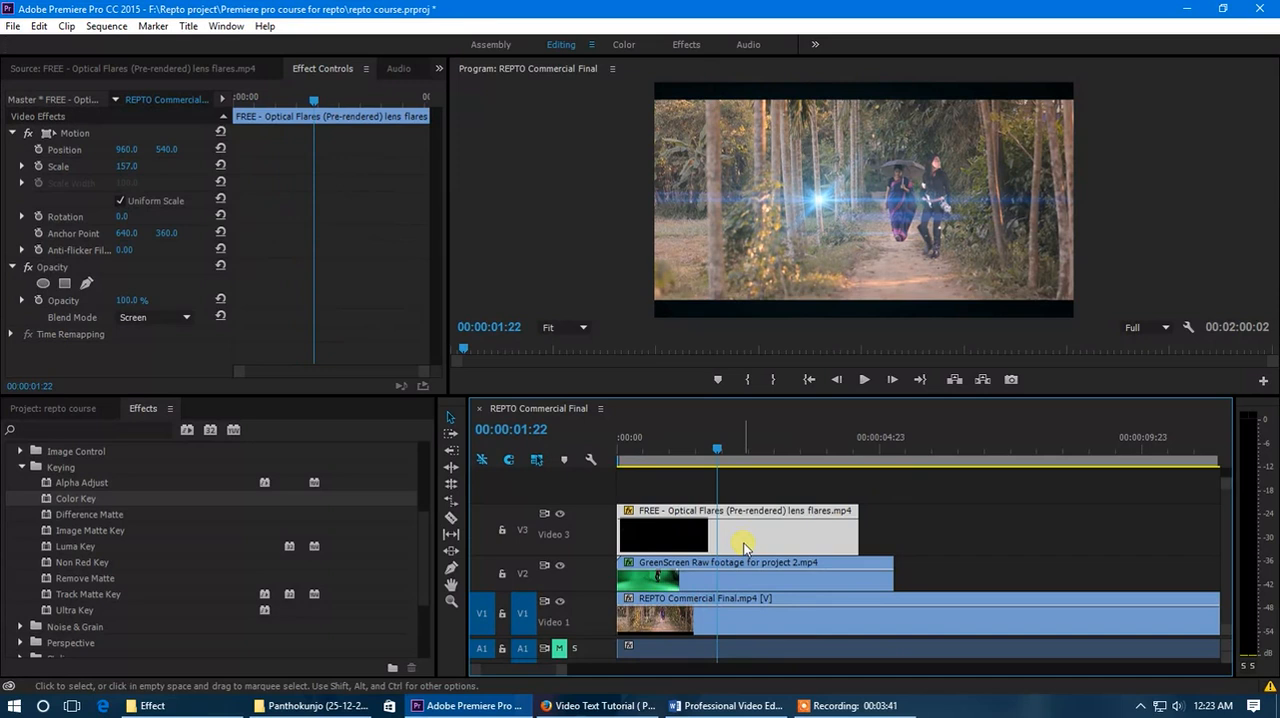
left_click_drag(719, 452, 754, 481)
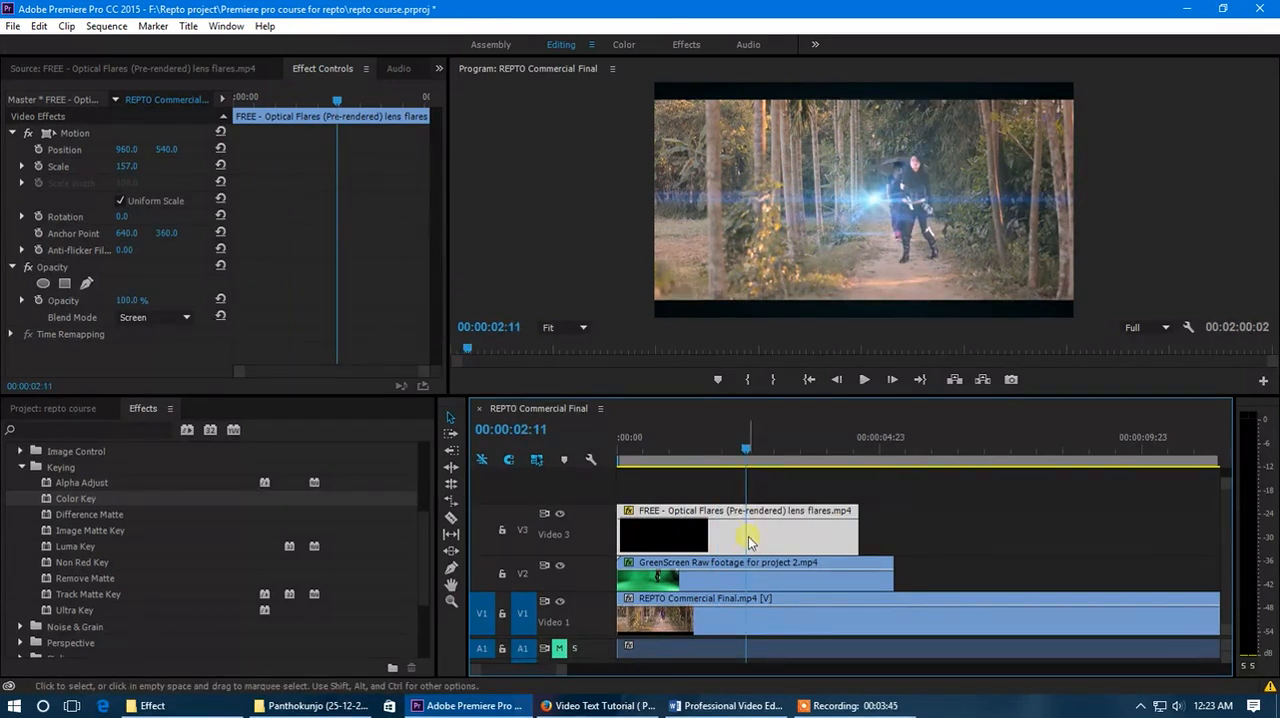
- Select the GreenScreen Raw footage clip on V2 and enlarge its timeline view from the start of the sequence
left_click(724, 588)
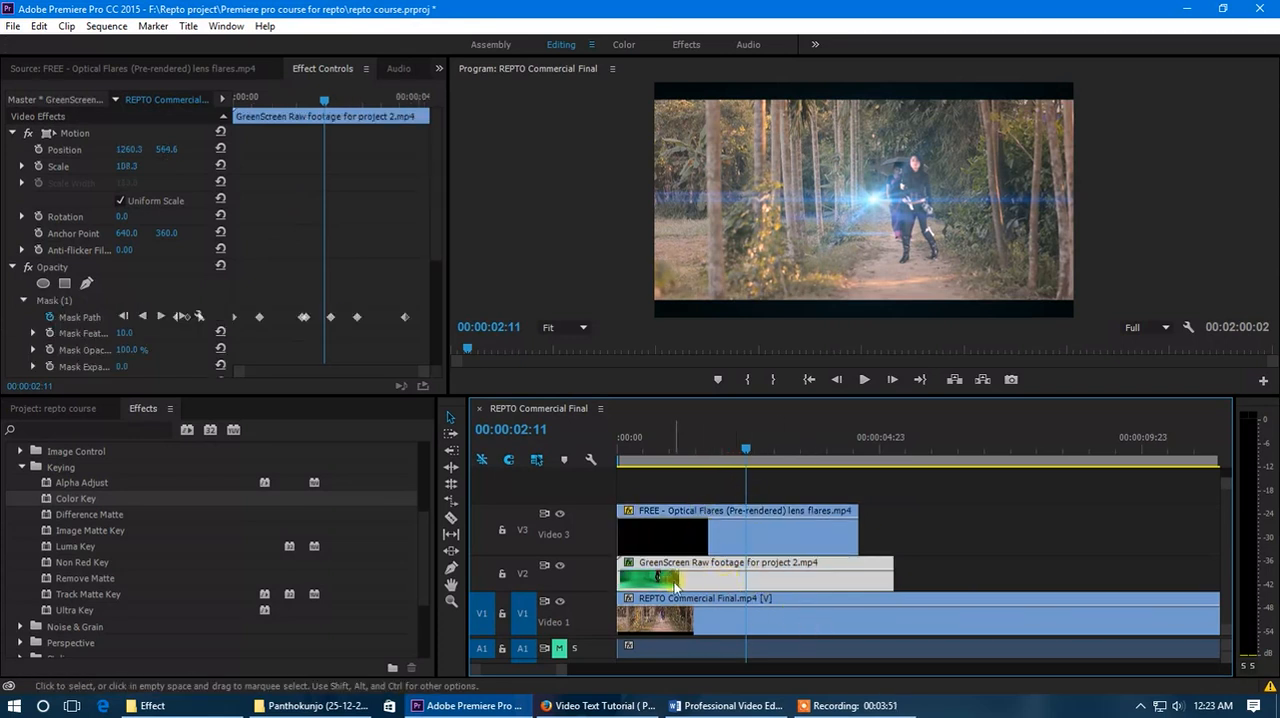
scroll(594, 571, "up", 3)
scroll(670, 568, "up", 5)
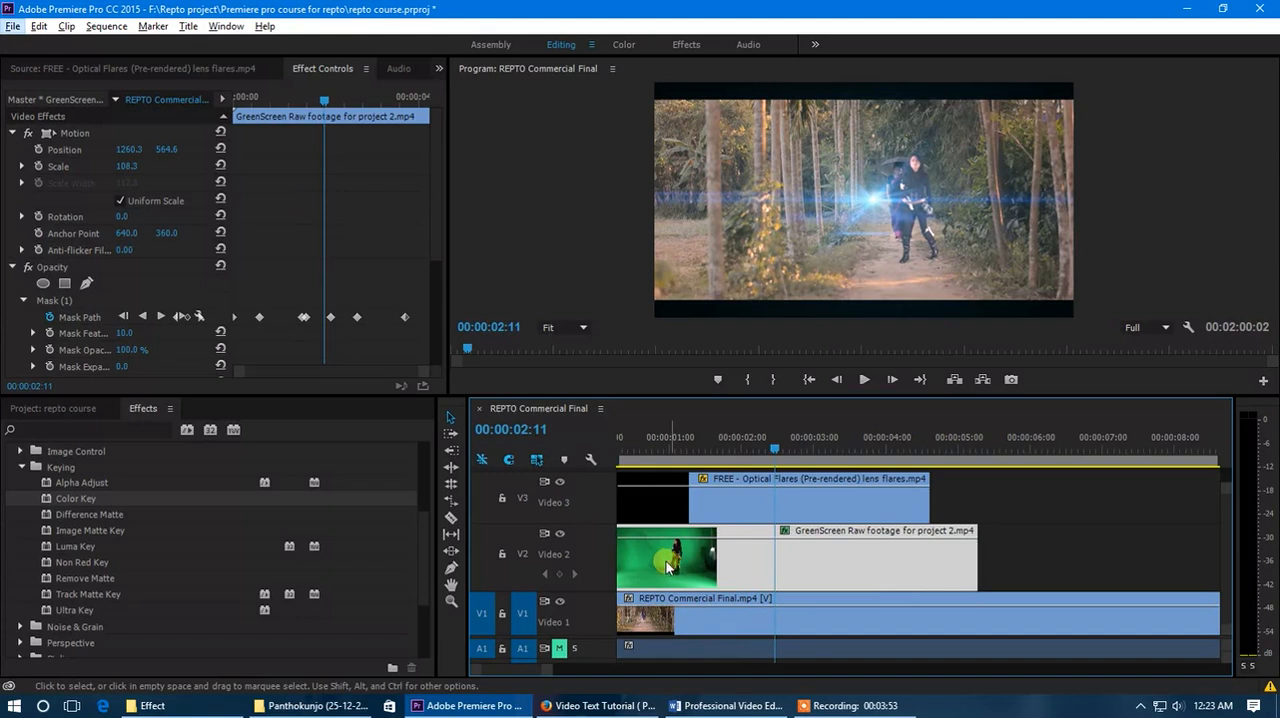
left_click_drag(535, 672, 517, 671)
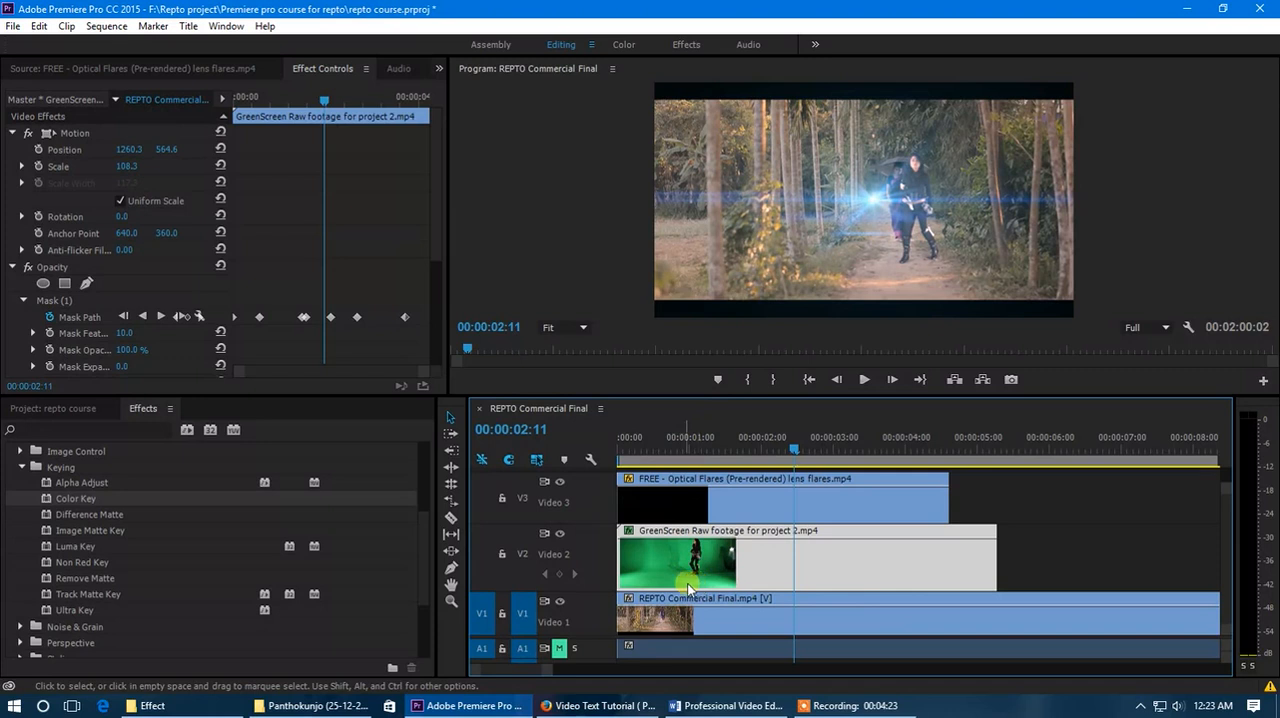
- Switch to YouTube in Firefox and search for "overlay footage"
left_click(609, 703)
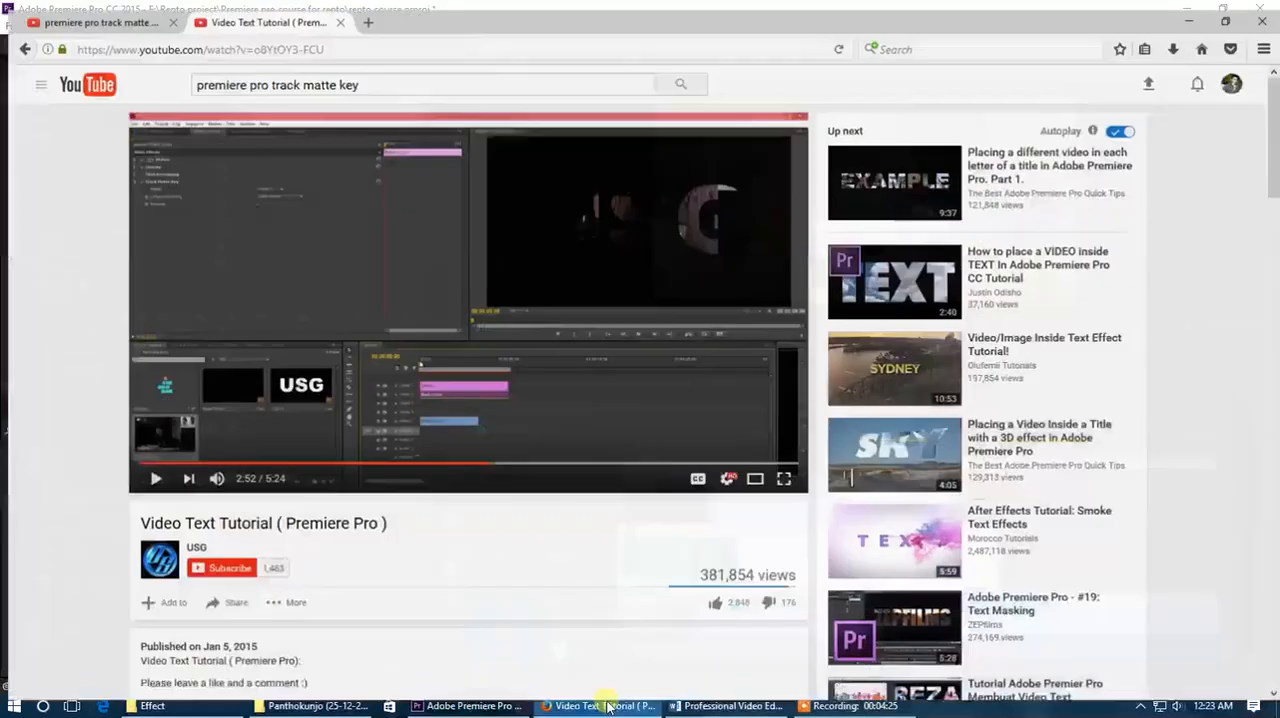
left_click_drag(365, 75, 130, 100)
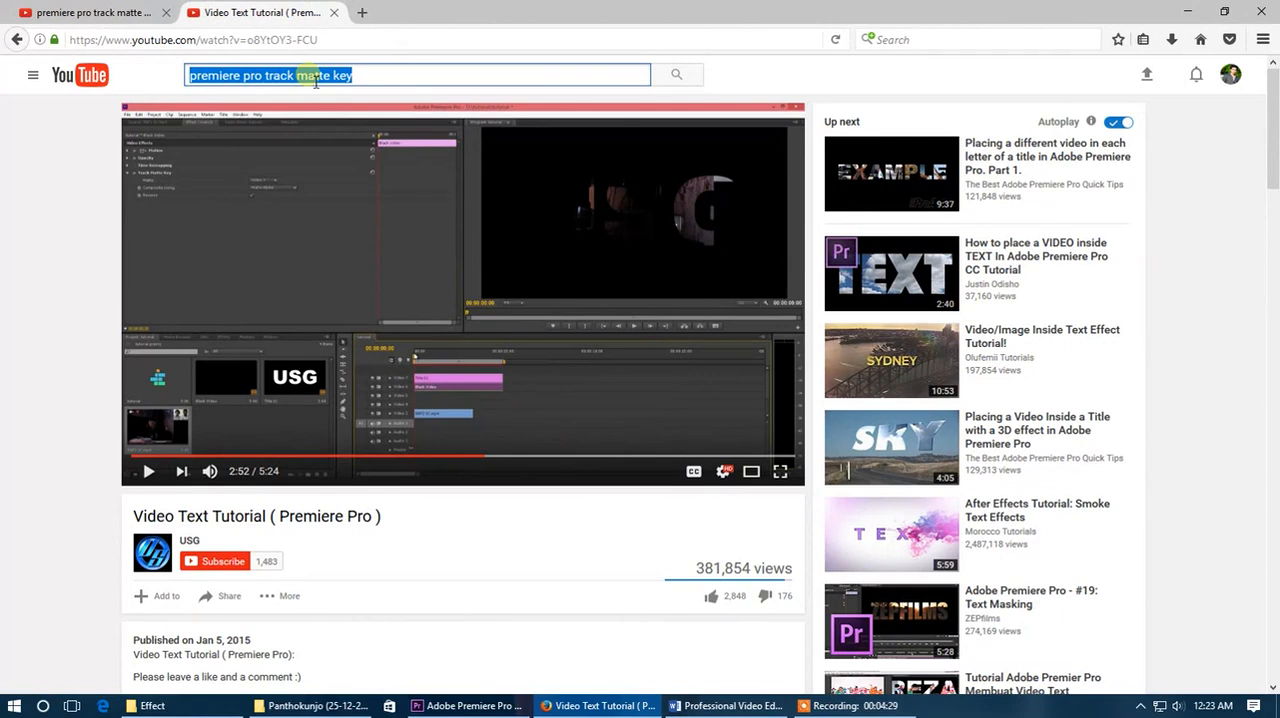
type("over")
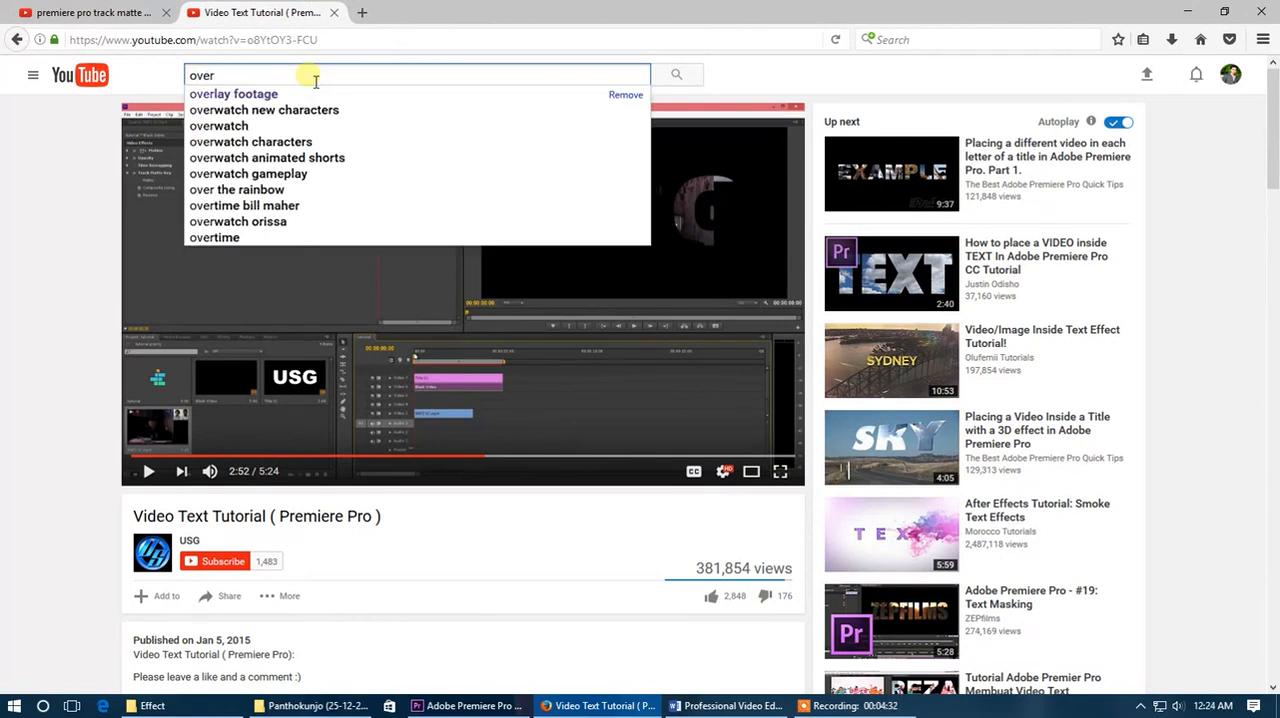
key("Down")
key("Return")
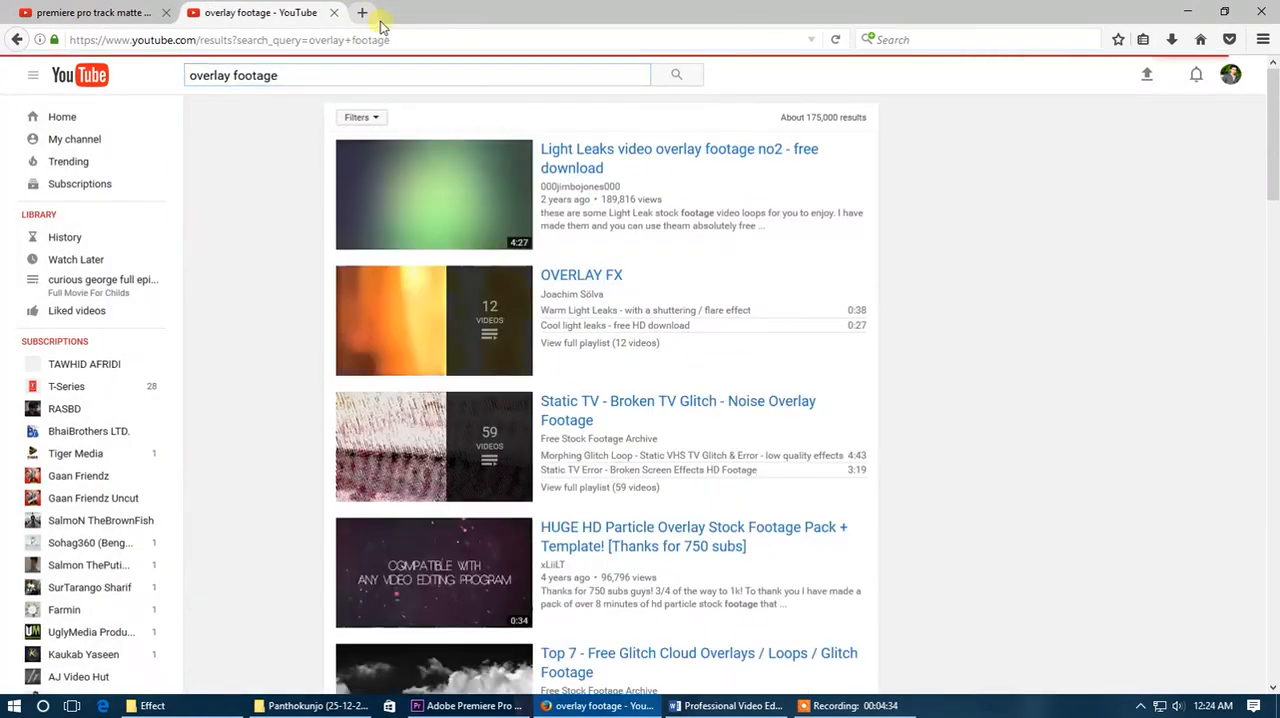
- Change the YouTube search to "overlay effects"
double_click(268, 80)
type("effe")
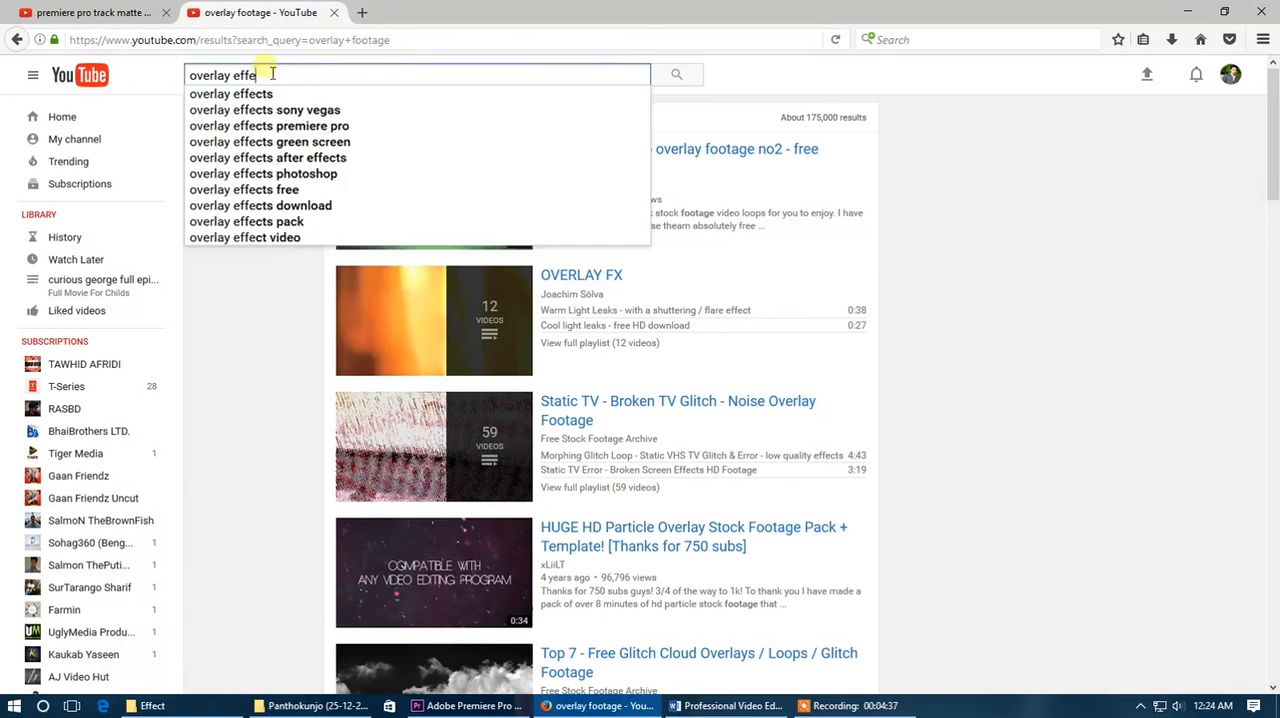
type("cts")
key("Return")
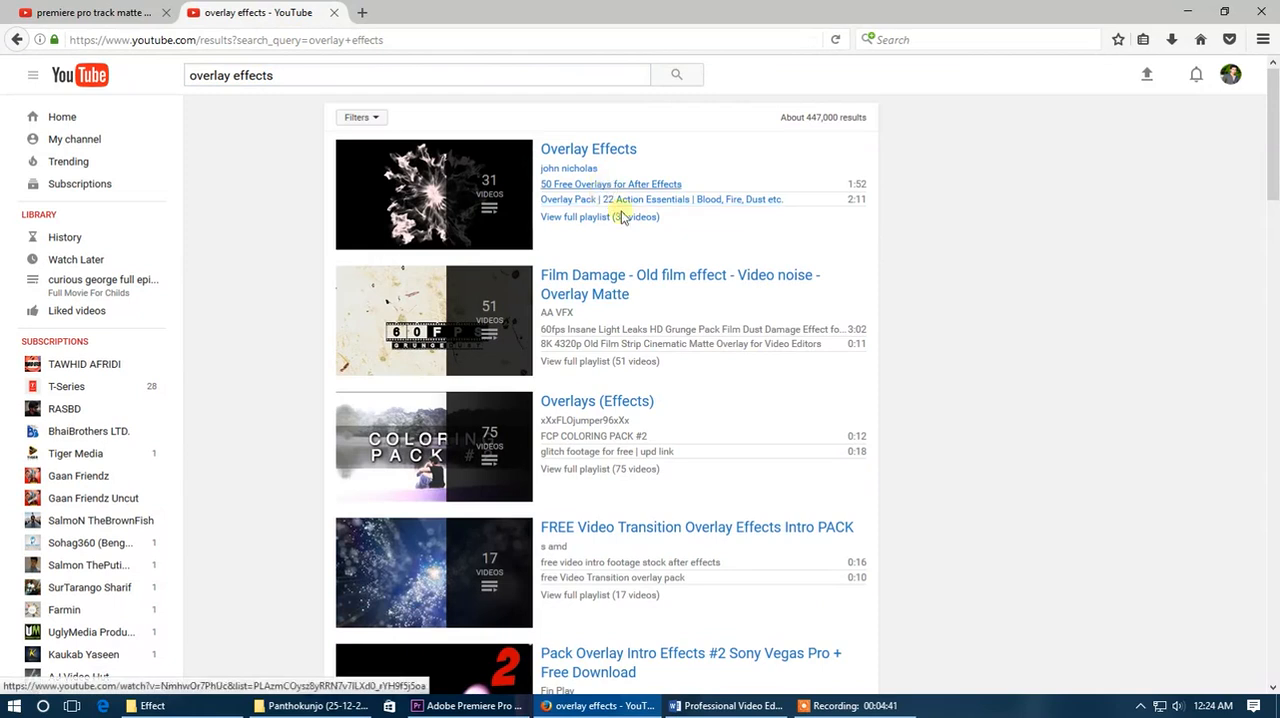
- Browse the search results and open the Overlay Effects playlist
scroll(700, 290, "down", 3)
scroll(598, 360, "down", 3)
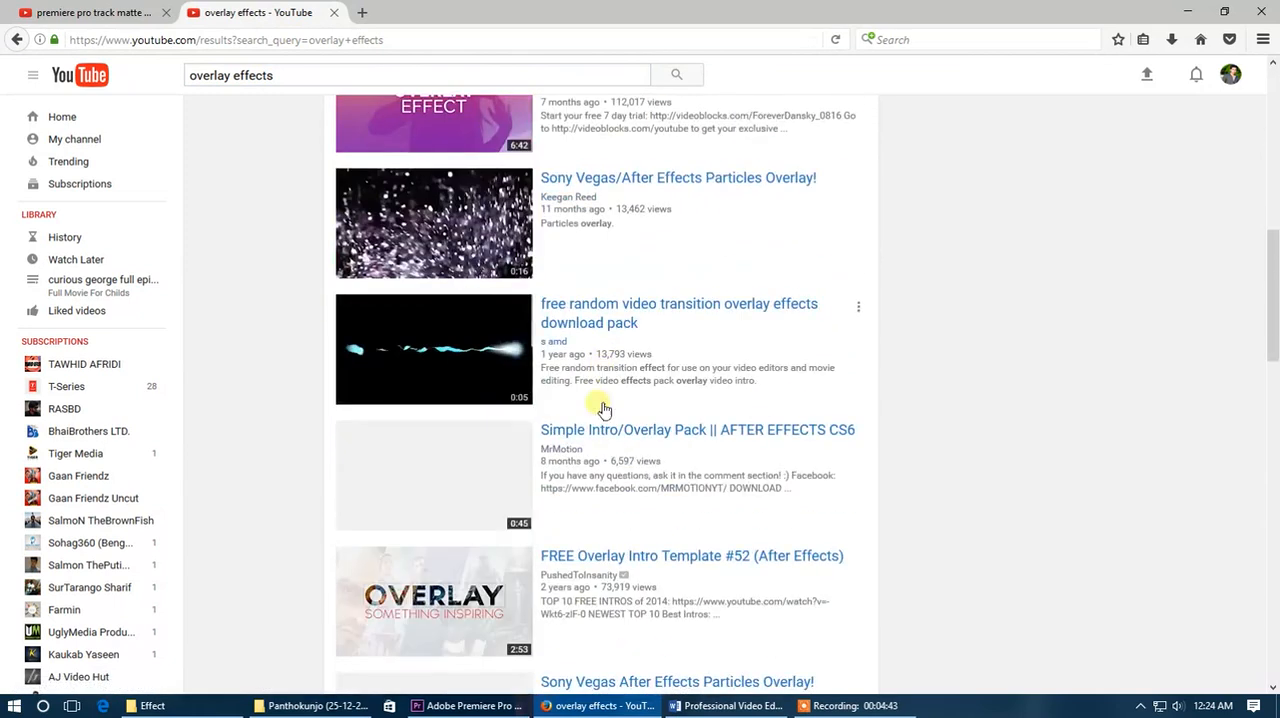
scroll(630, 460, "up", 6)
left_click(582, 149)
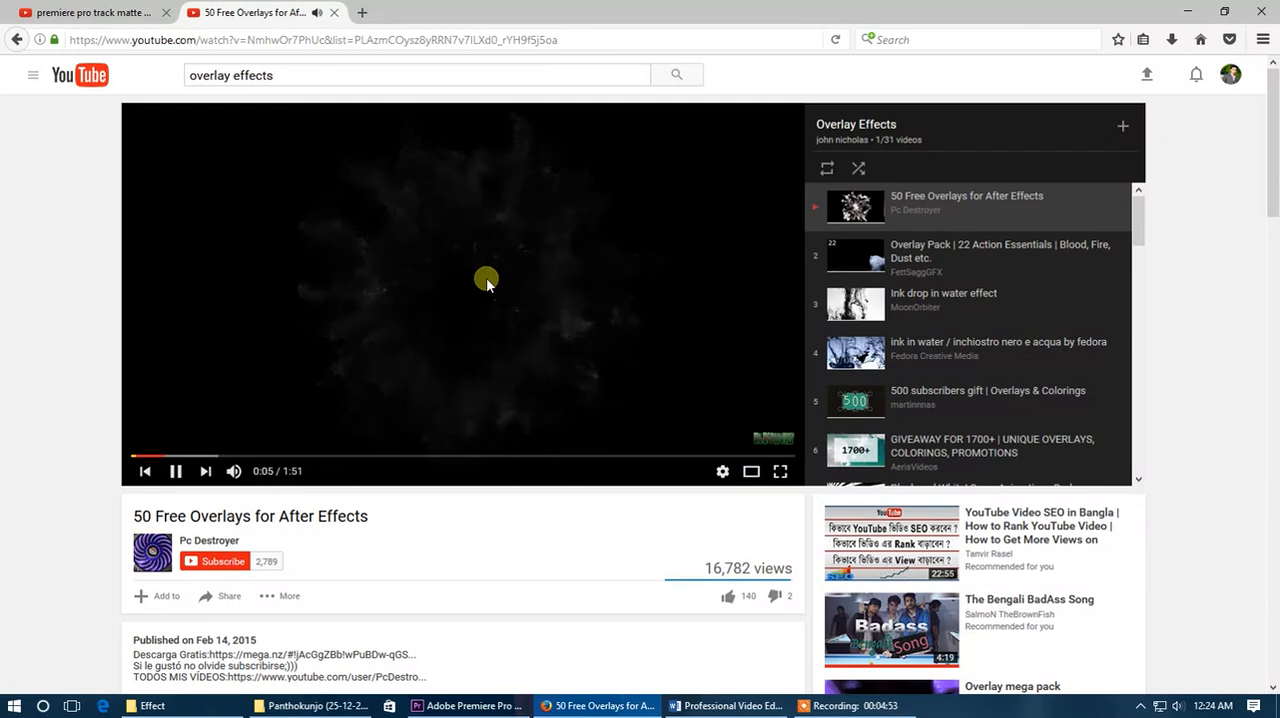
- Preview the opening seconds of the 50 Free Overlays for After Effects video, pause it and skim the playlist
left_click(486, 279)
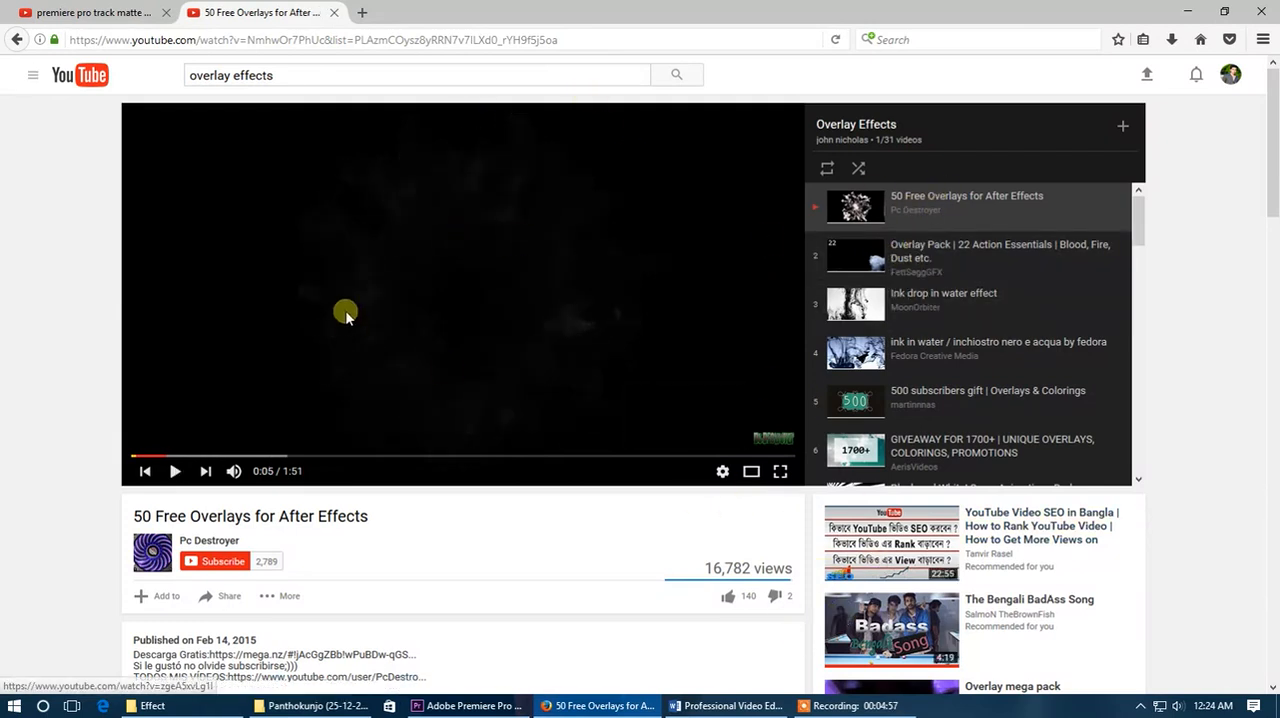
left_click(150, 456)
left_click(374, 390)
left_click(494, 322)
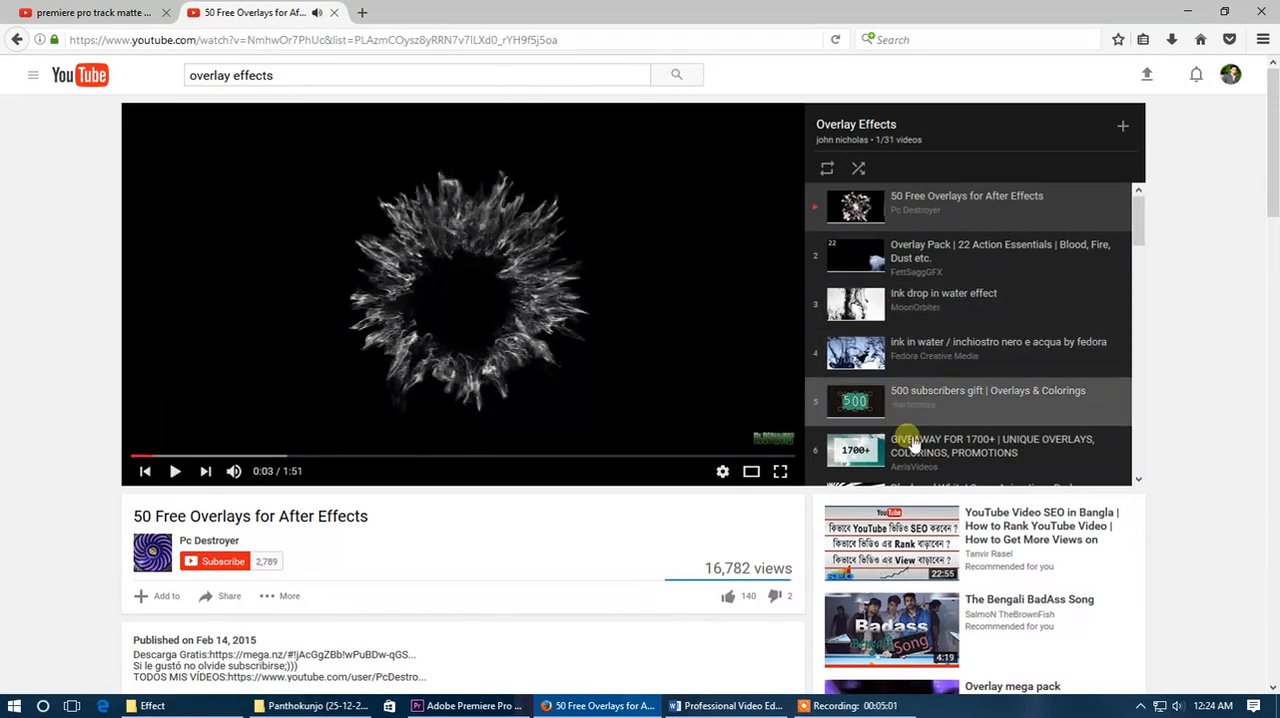
scroll(957, 566, "down", 3)
scroll(606, 466, "up", 3)
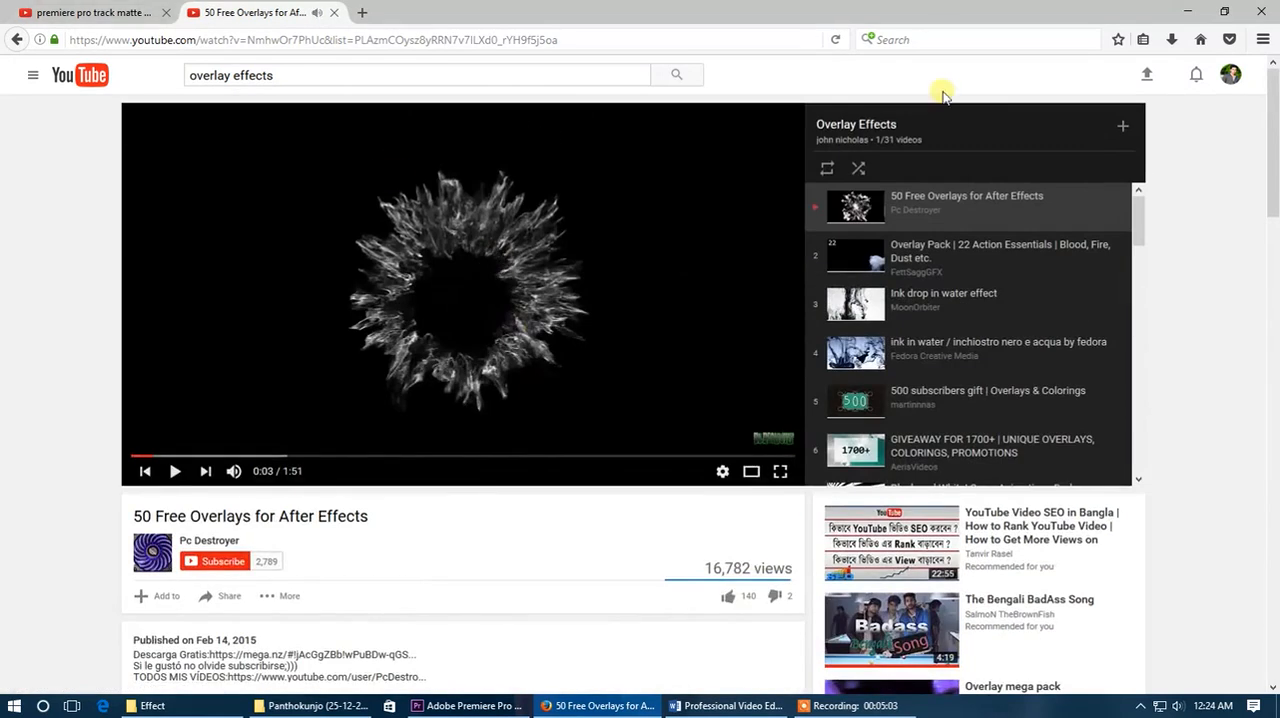
- Return to Premiere Pro, select the lens flares clip and scrub through its opening seconds
left_click(1187, 11)
left_click_drag(803, 428, 695, 454)
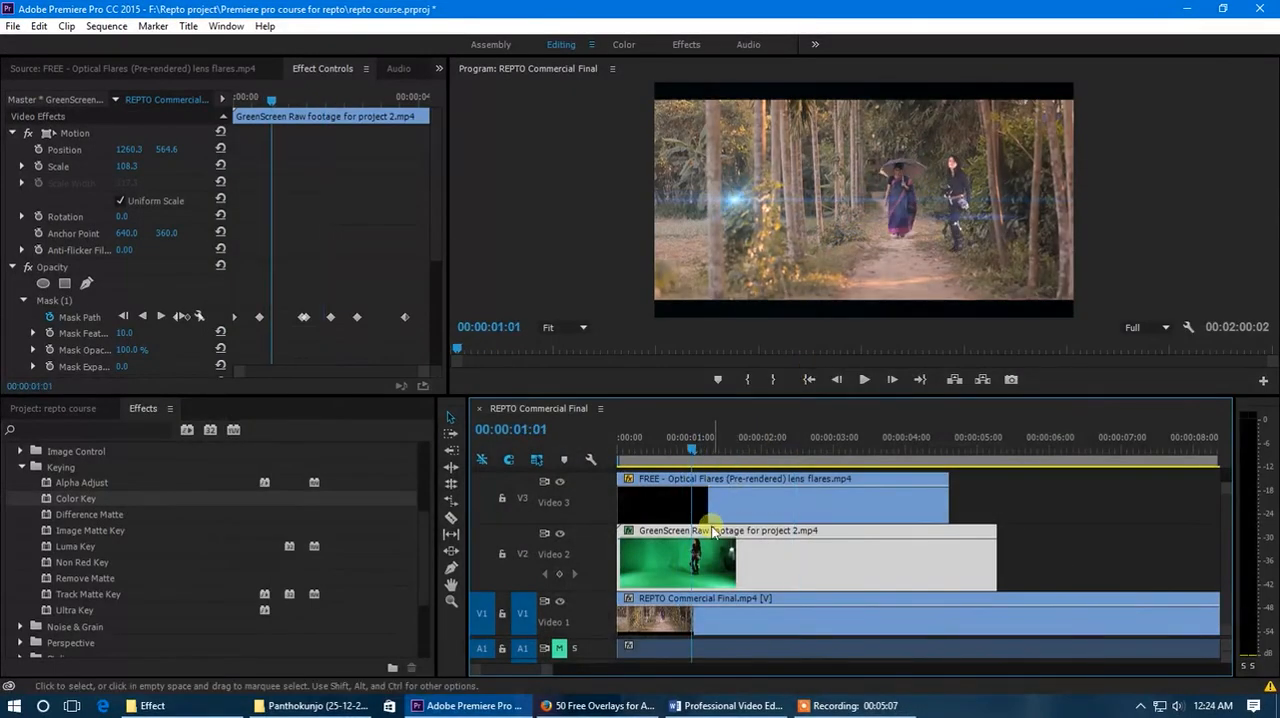
left_click(715, 505)
left_click(687, 452)
left_click_drag(687, 452, 731, 452)
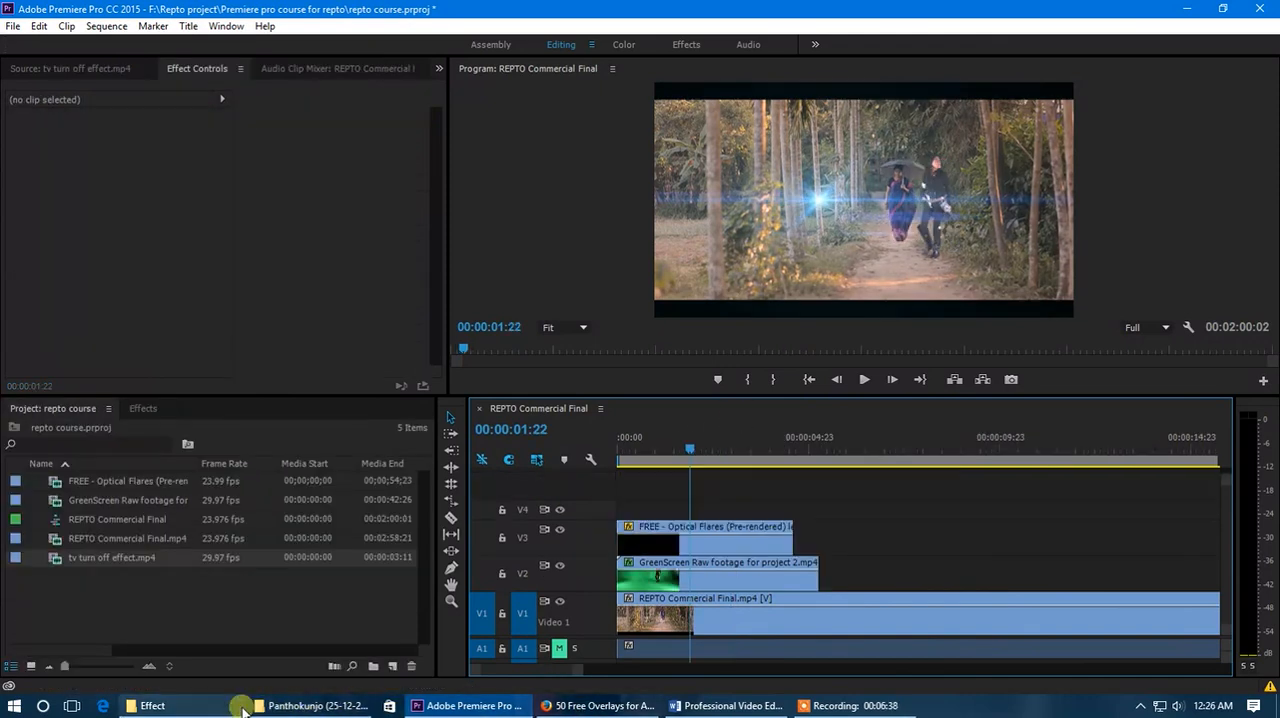
- Import "FREE STOCK FOOTAGE HD 1080p -smoke 002 AND FOG.mp4" from the Effect folder into the project
left_click(236, 706)
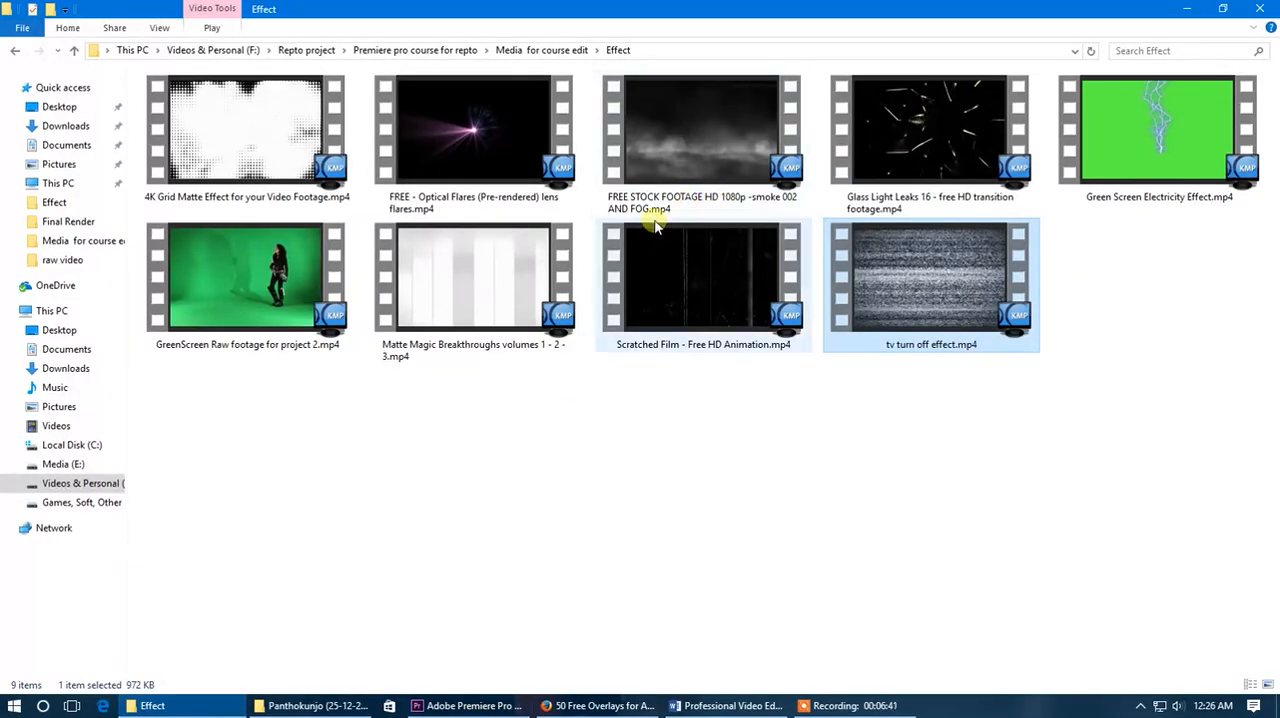
left_click(679, 155)
left_click_drag(679, 170, 263, 615)
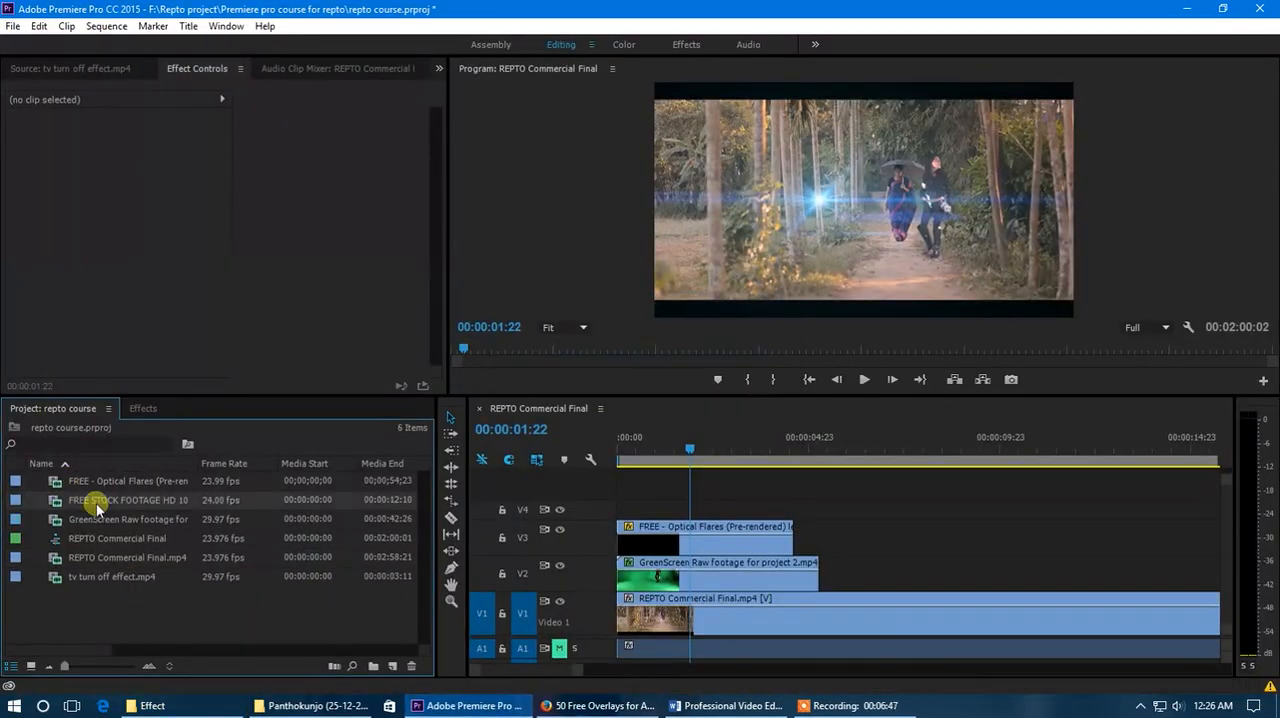
- Open the smoke and fog clip in the Source monitor and place only its video at the start of track V4
double_click(95, 501)
left_click(307, 346)
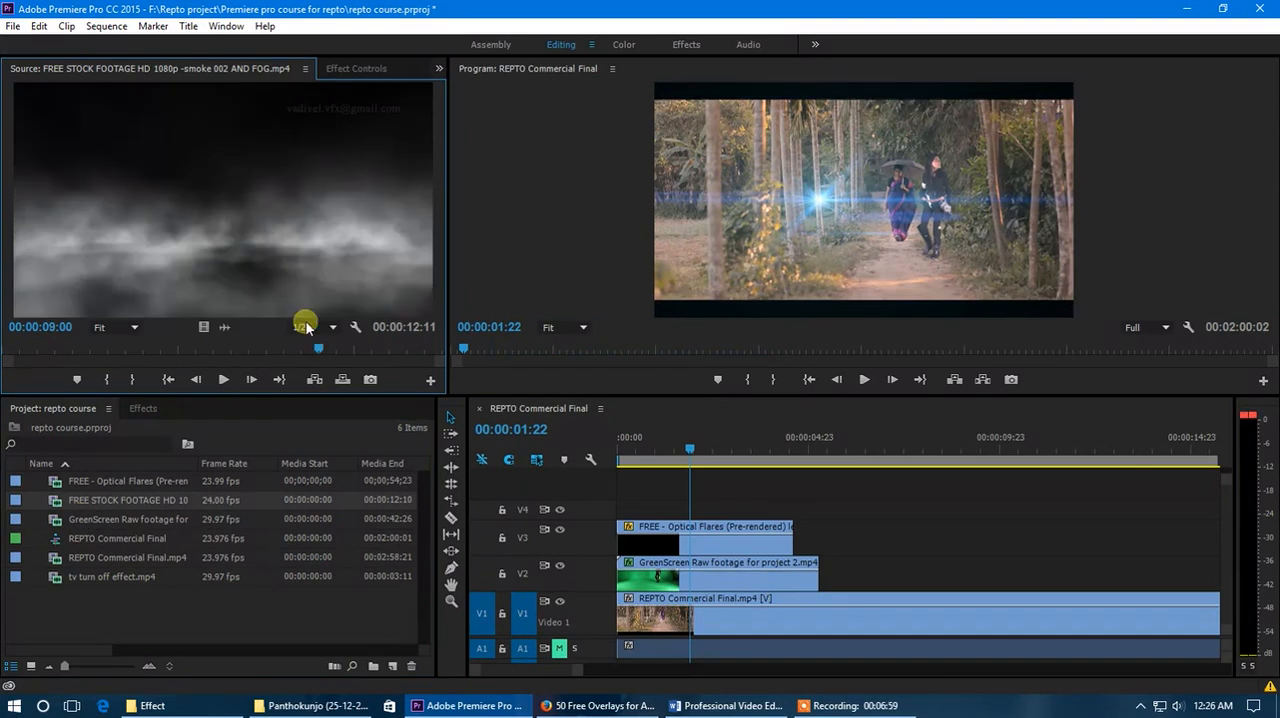
left_click_drag(203, 327, 628, 508)
mouse_move(658, 451)
left_mouse_down()
mouse_move(636, 453)
mouse_move(647, 456)
left_mouse_up()
left_click(681, 511)
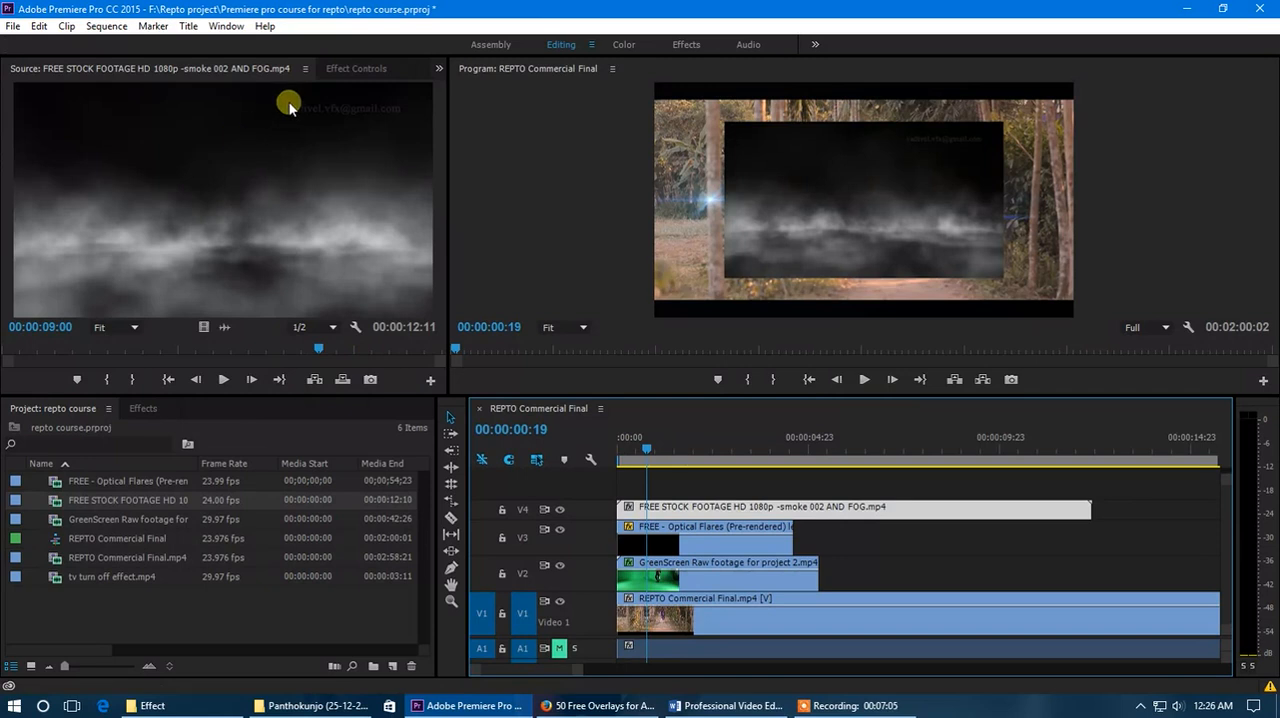
- Scale the smoke and fog clip to 161 so that it fills the frame
left_click(340, 69)
left_click(12, 150)
left_click(14, 134)
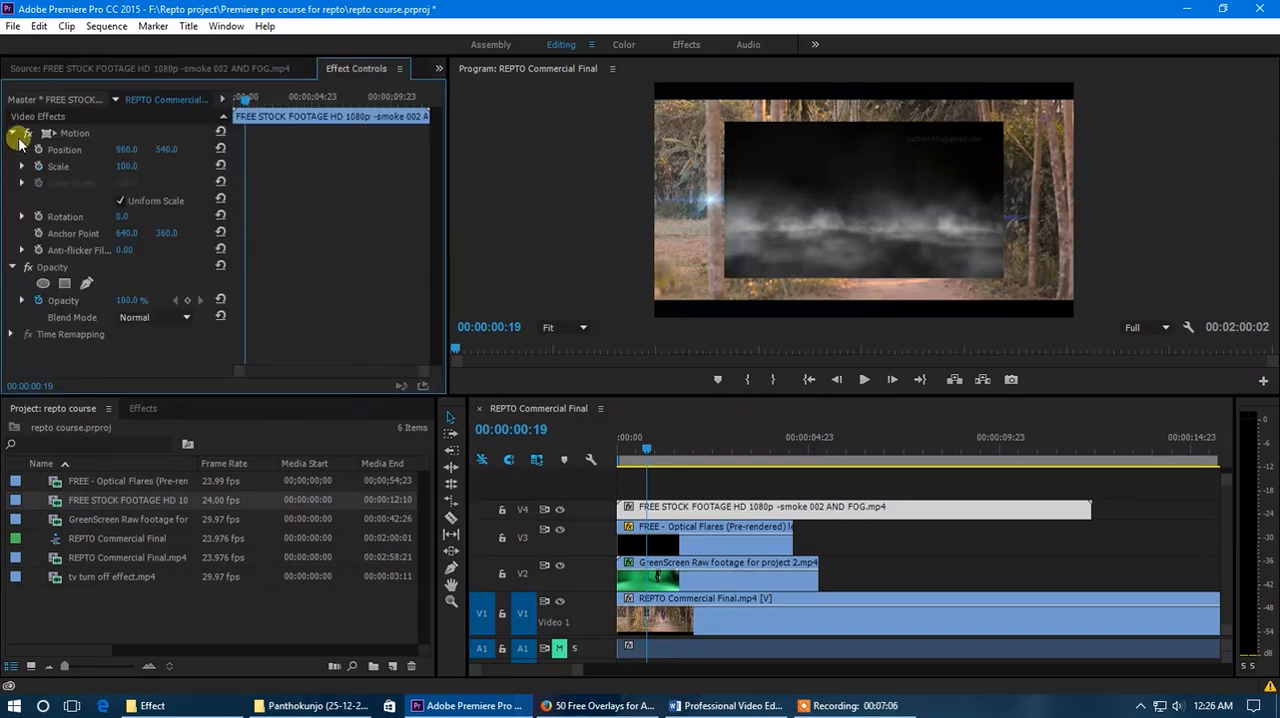
left_click_drag(130, 170, 189, 181)
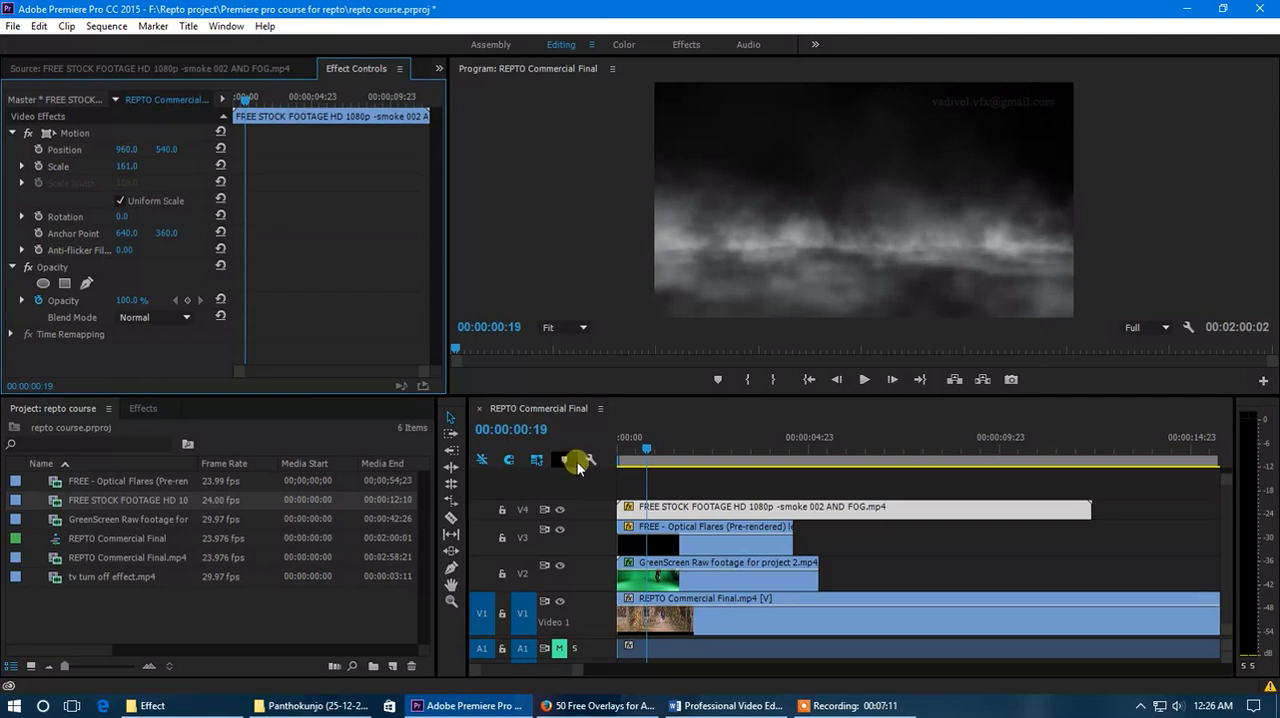
- Set the smoke and fog clip's blend mode to Screen and play the sequence from the start
left_click(88, 101)
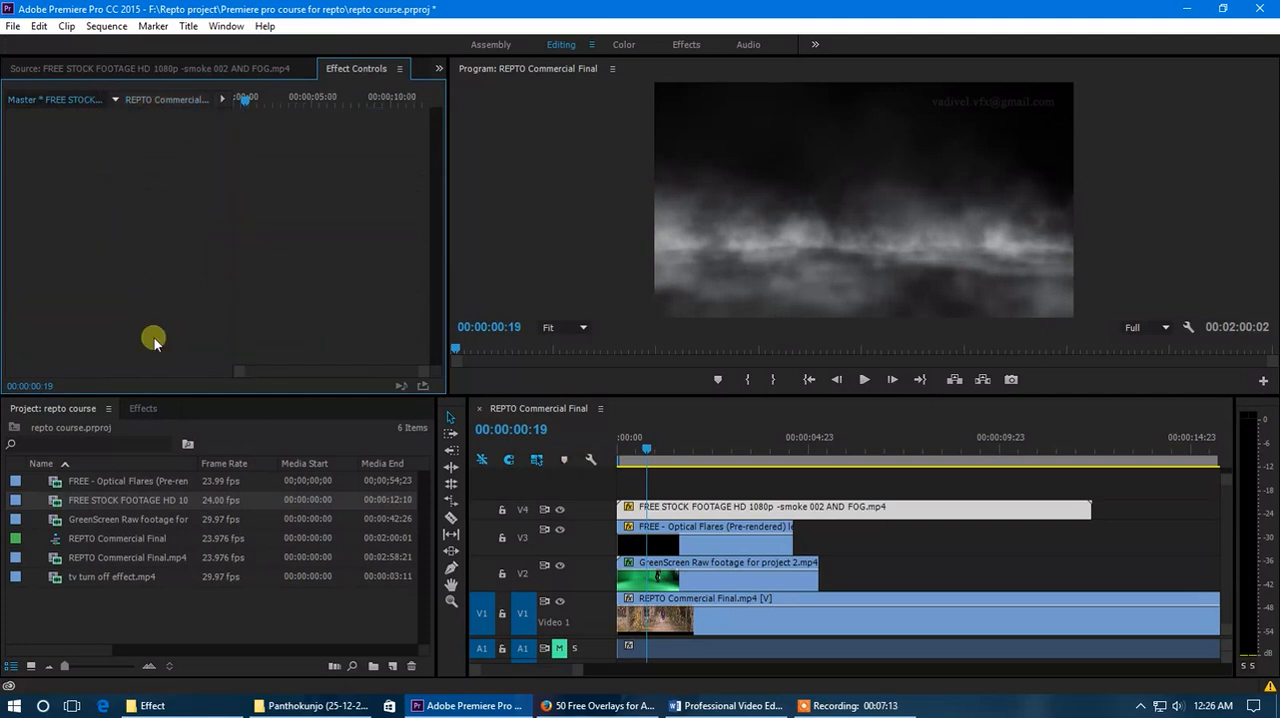
left_click(141, 97)
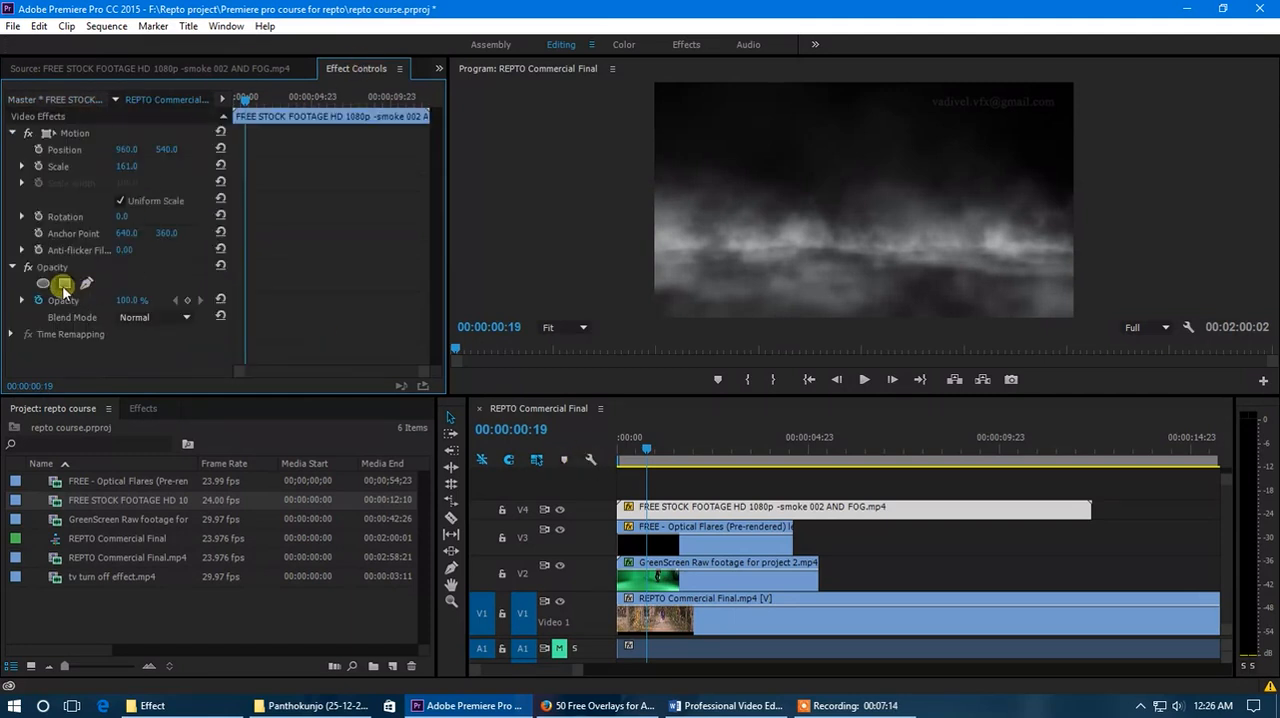
left_click(147, 318)
left_click(315, 338)
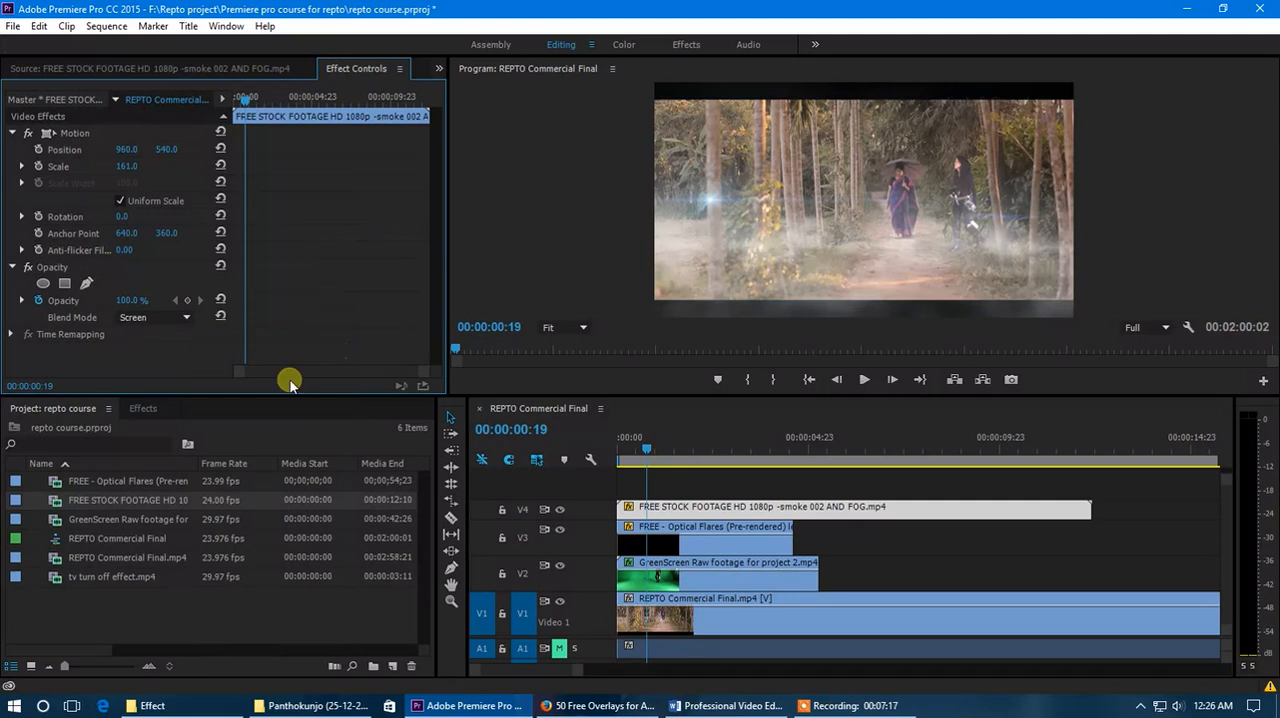
left_click_drag(643, 449, 596, 452)
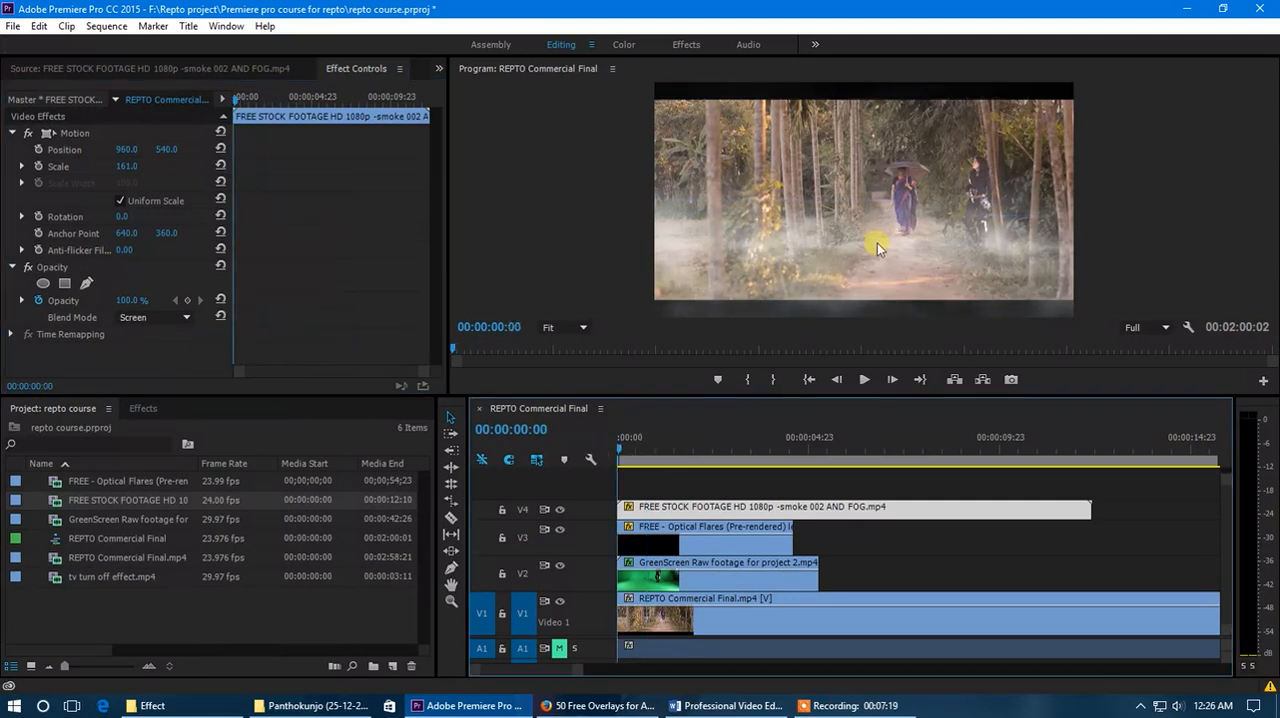
key("space")
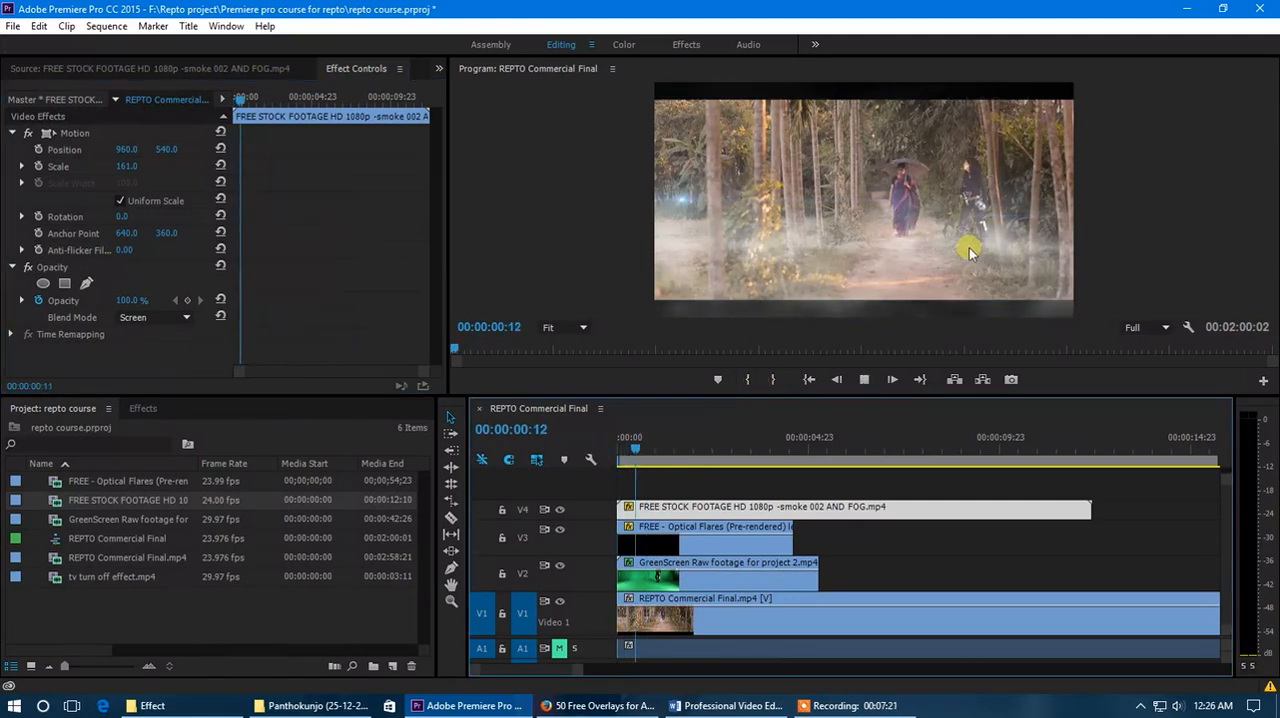
- Delete the lens flares clip from V3 and move the smoke and fog clip down to V3
left_click(748, 528)
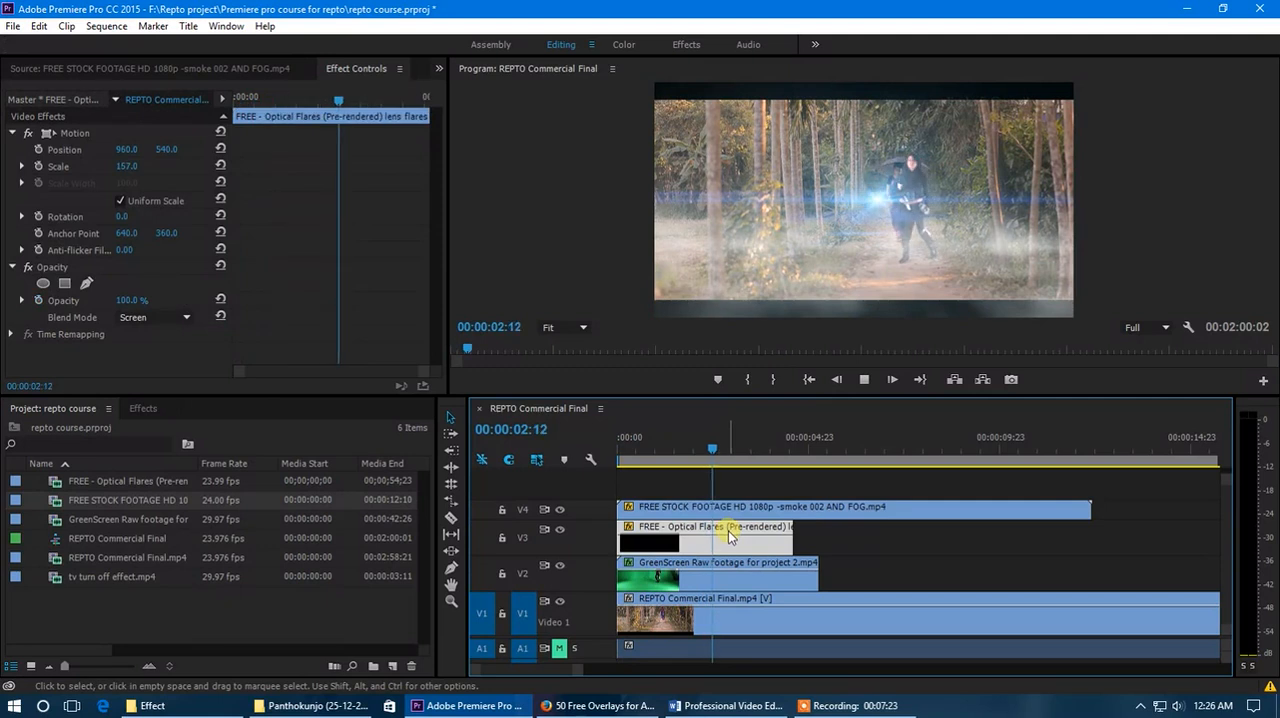
key("Delete")
left_click_drag(657, 508, 655, 542)
- Play the sequence from the start to preview the fog overlay without the lens flare
left_click(615, 447)
key("space")
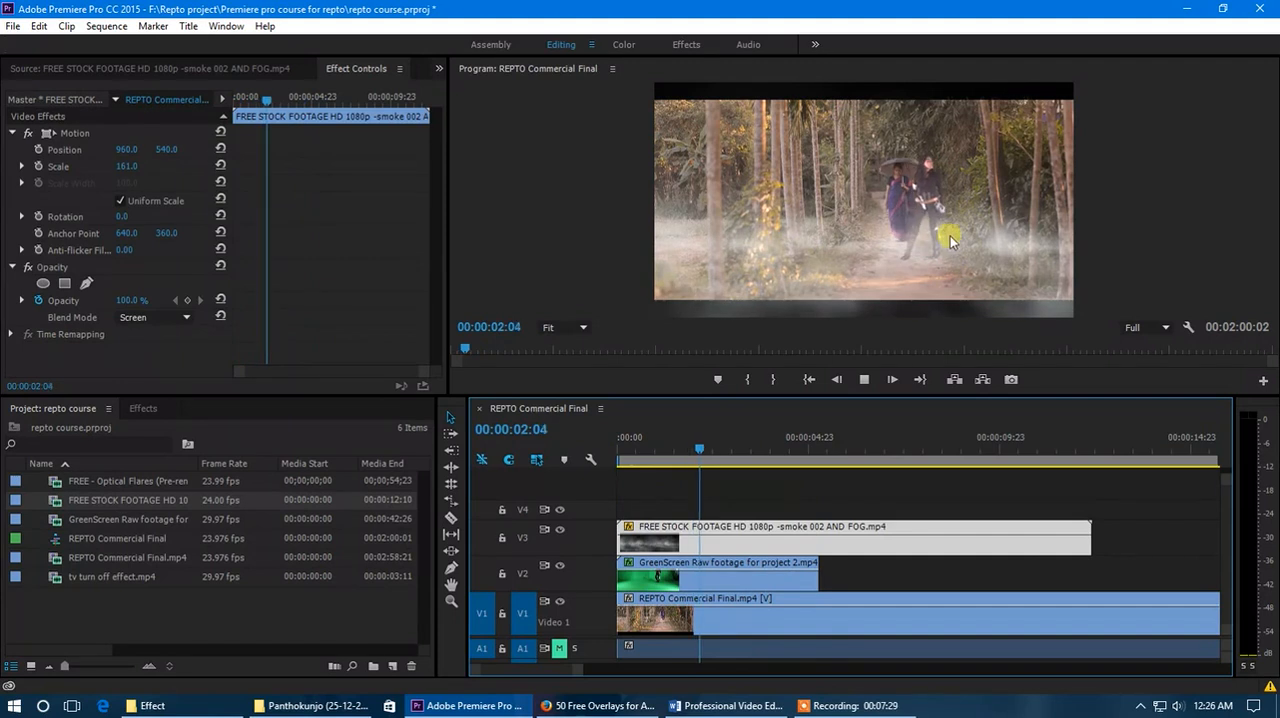
- Apply the Brightness & Contrast effect to the REPTO Commercial Final clip on V1
left_click(715, 620)
left_click_drag(775, 458, 701, 456)
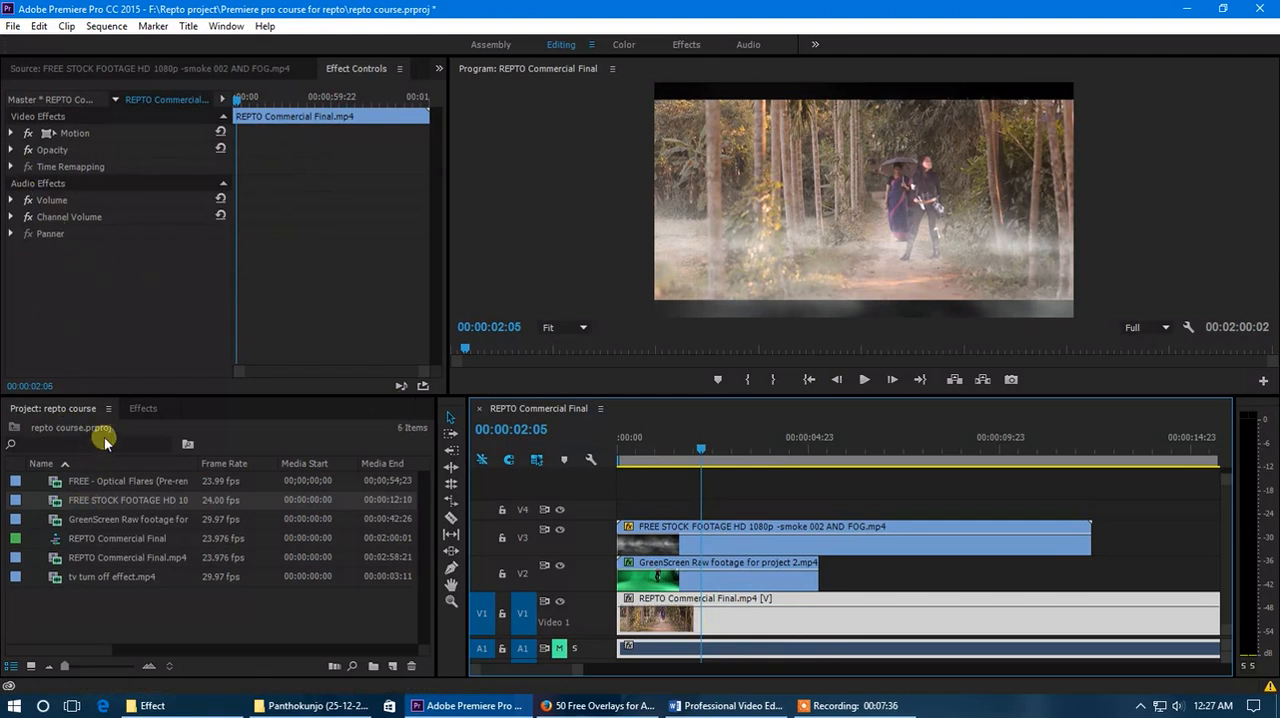
left_click(142, 408)
left_click(88, 431)
type("bri")
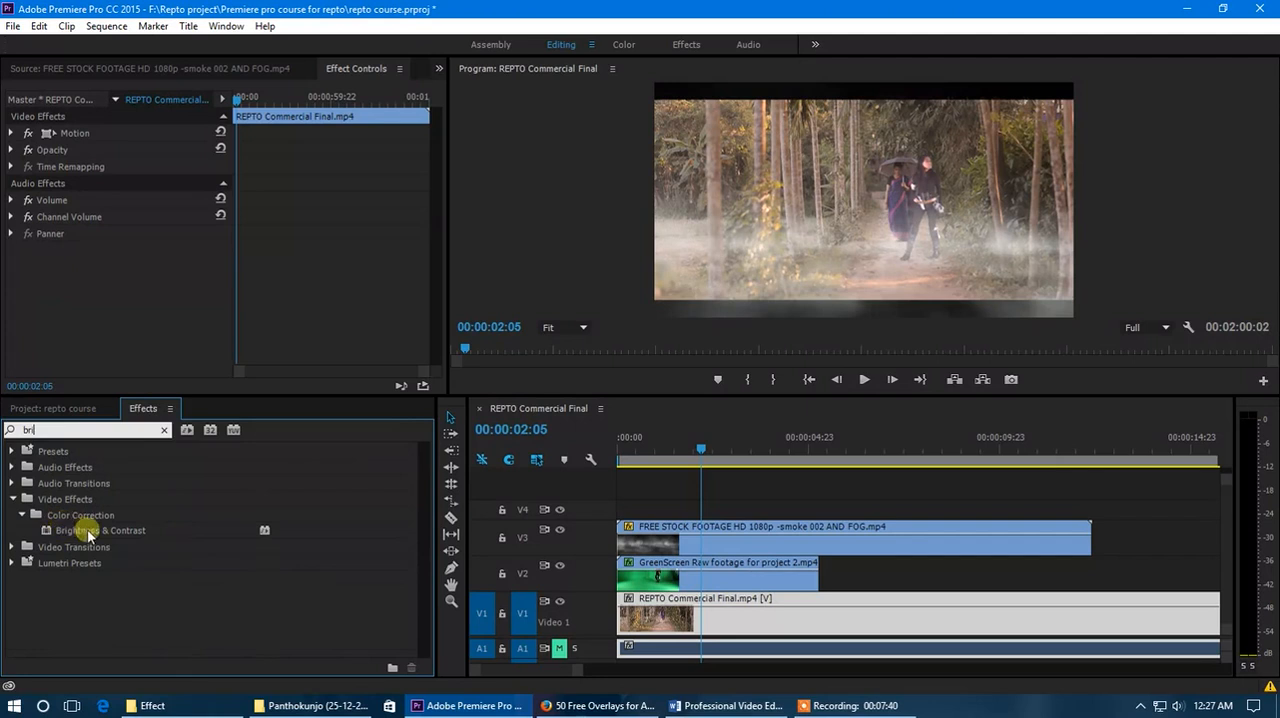
left_click_drag(88, 536, 737, 615)
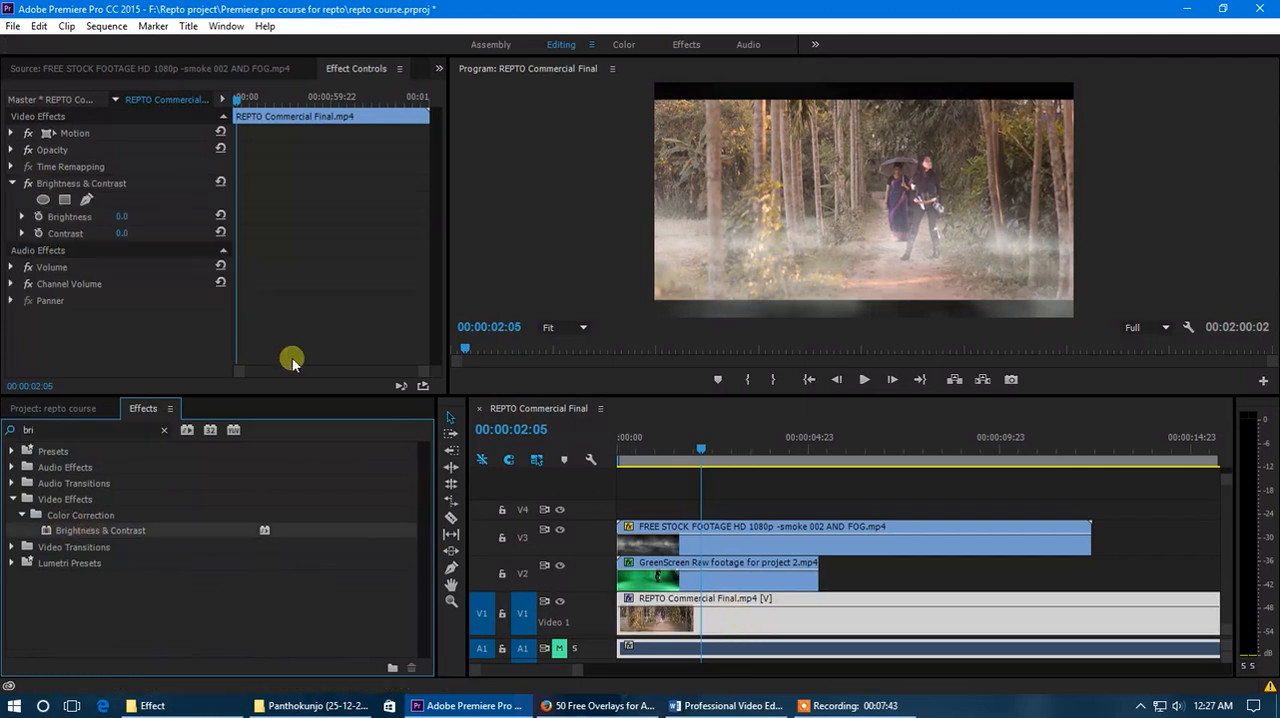
- Set the V1 clip's Brightness to -64 and Contrast to -48, and preview the darkened scene from the start
left_click_drag(128, 222, 70, 222)
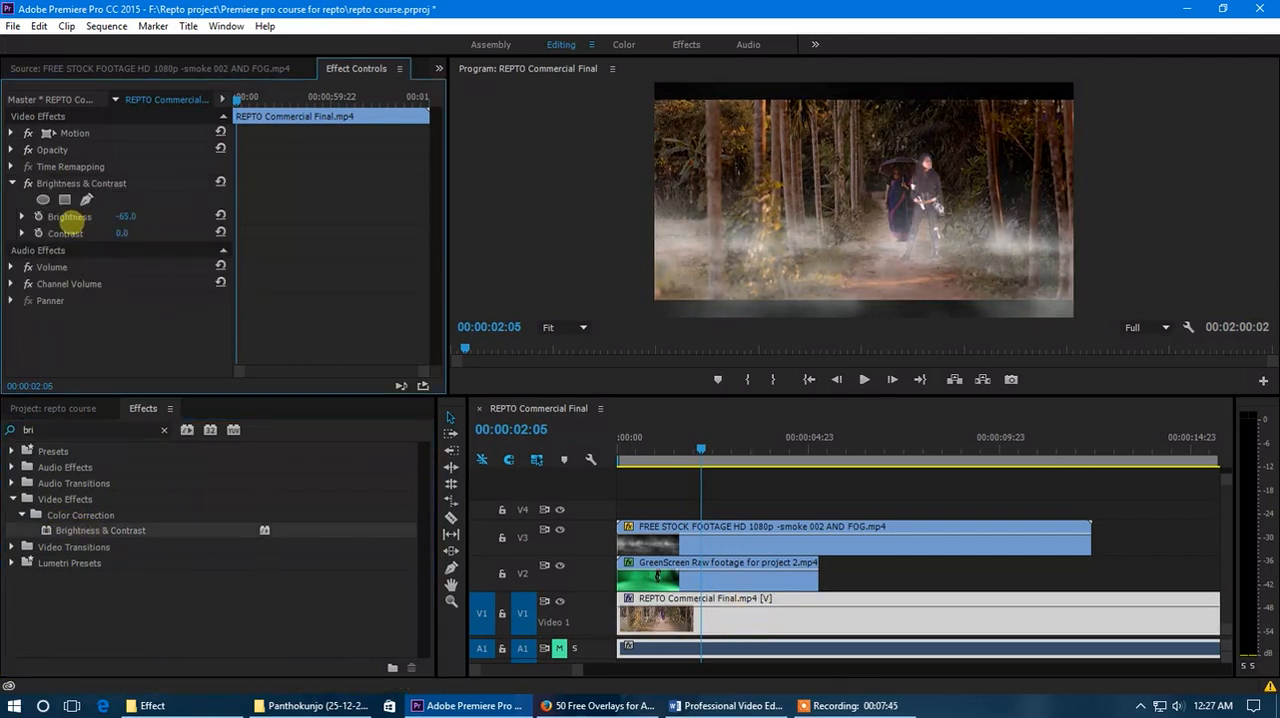
mouse_move(104, 234)
left_mouse_down()
mouse_move(77, 233)
mouse_move(128, 240)
mouse_move(94, 243)
left_mouse_up()
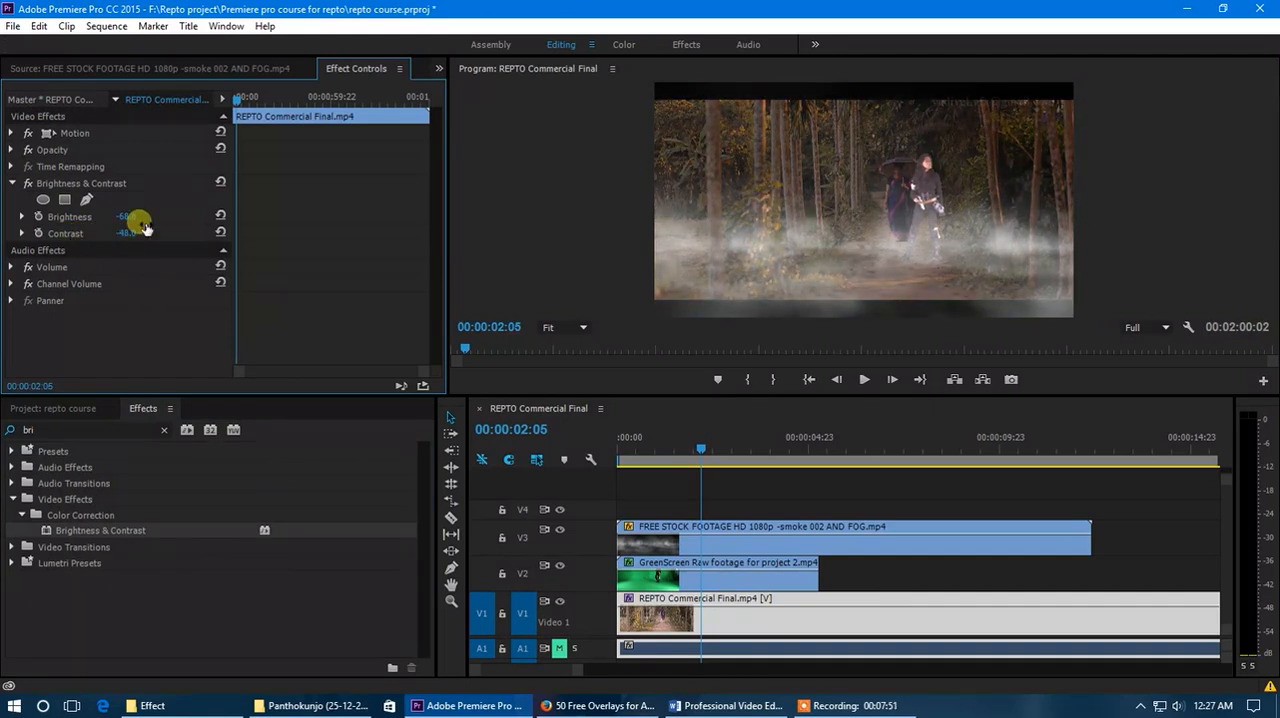
left_click_drag(628, 456, 588, 465)
key("space")
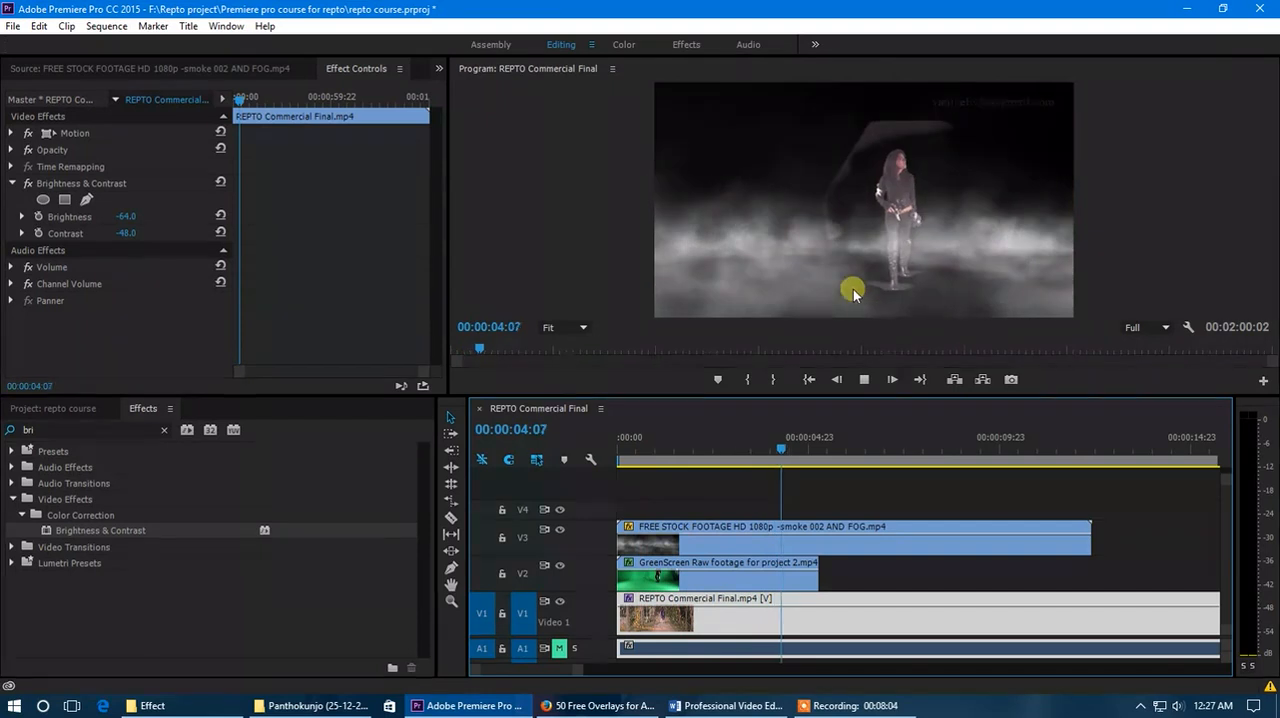
left_click(819, 456)
left_click_drag(819, 456, 677, 460)
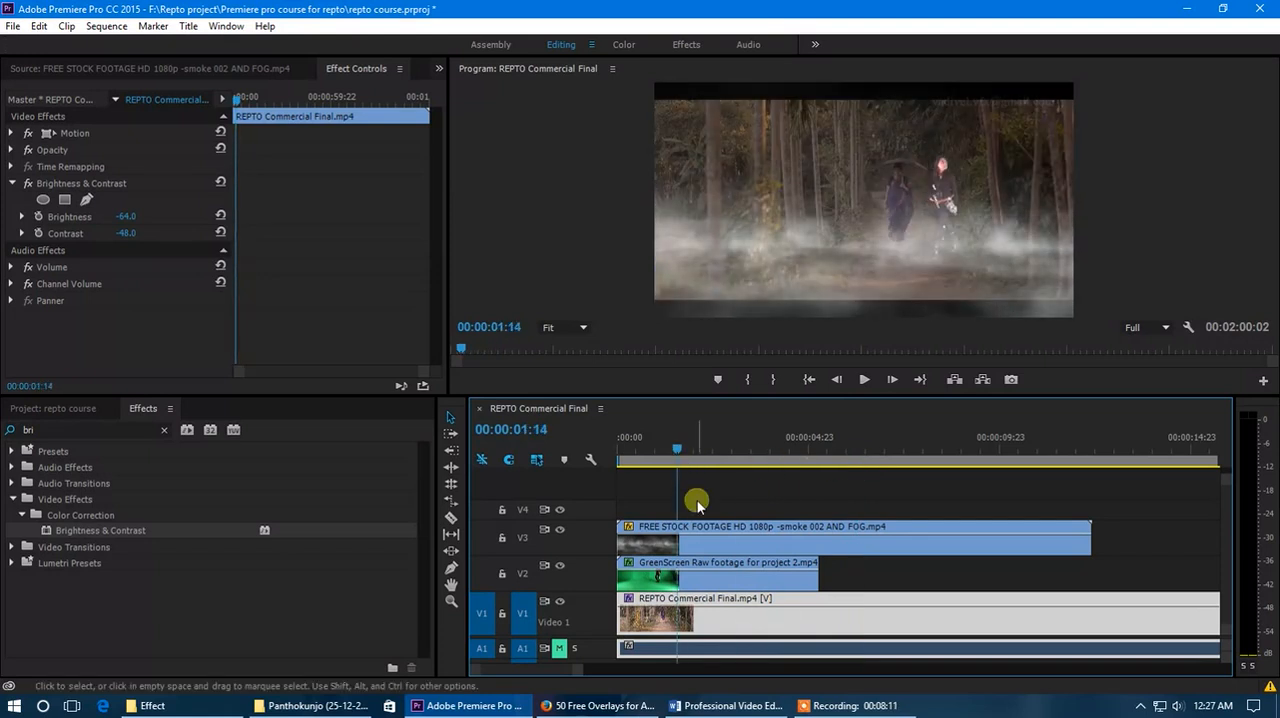
- Turn off opacity keyframing on the smoke and fog clip with the playhead at 00:00:01:17
left_click(740, 553)
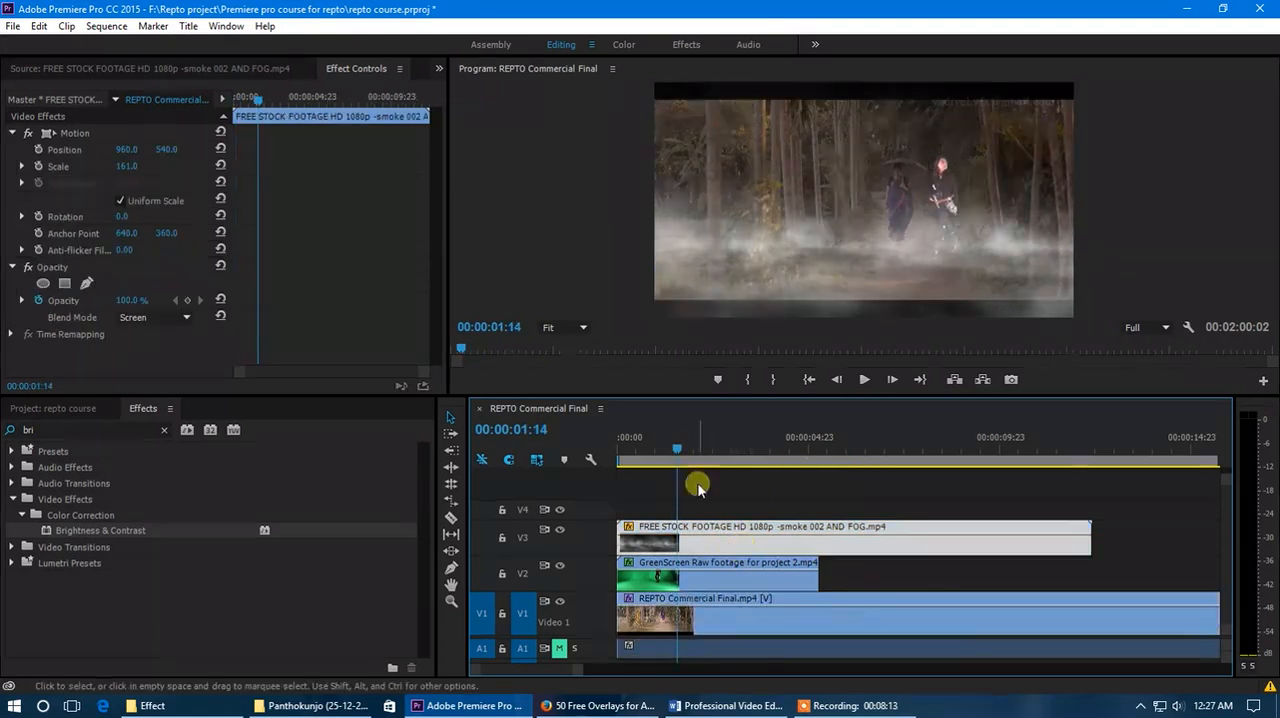
mouse_move(672, 447)
left_mouse_down()
mouse_move(642, 457)
mouse_move(709, 457)
mouse_move(682, 452)
left_mouse_up()
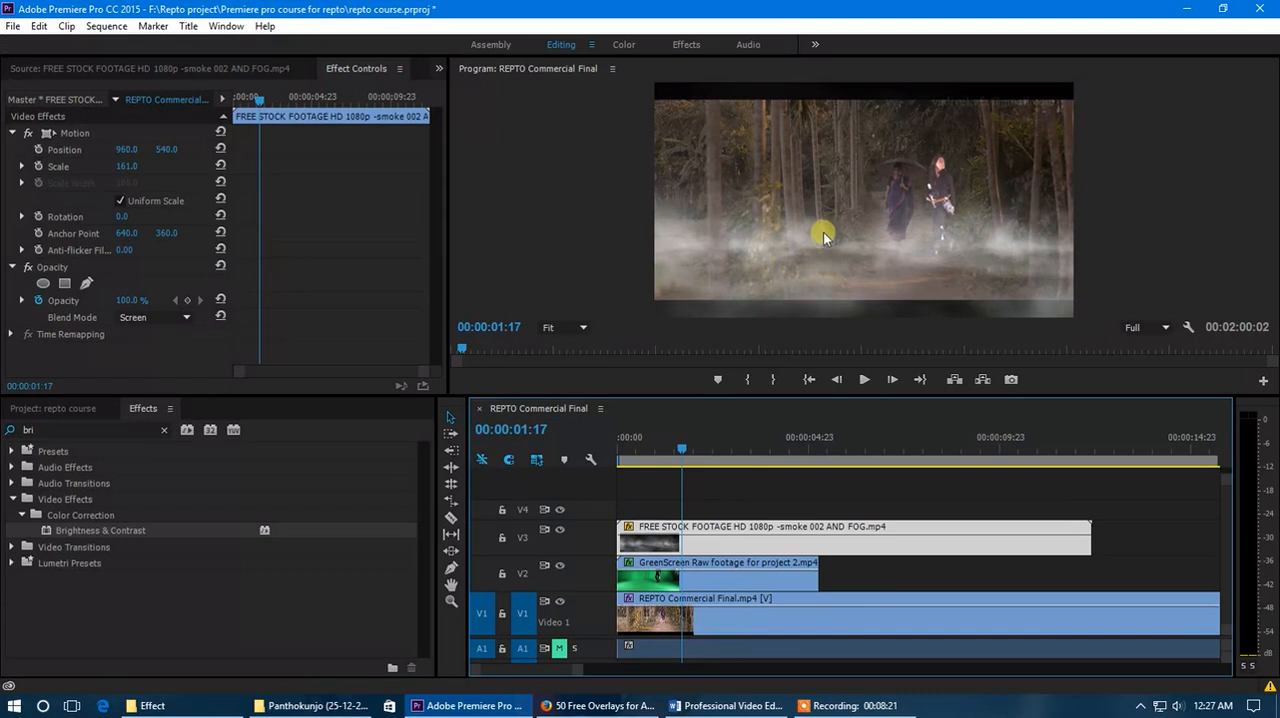
left_click(42, 306)
left_click(52, 269)
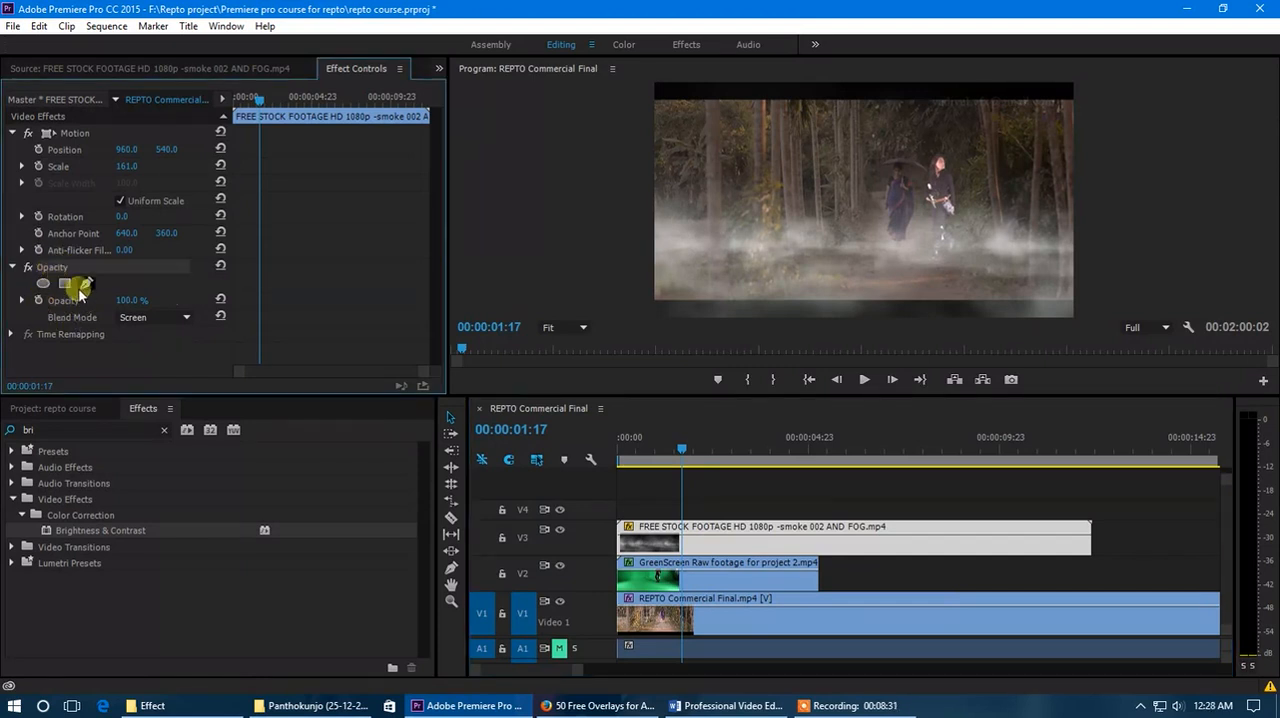
- Draw a closed five-point Pen opacity mask on the smoke and fog clip around the forest path below the walking figures
left_click(85, 284)
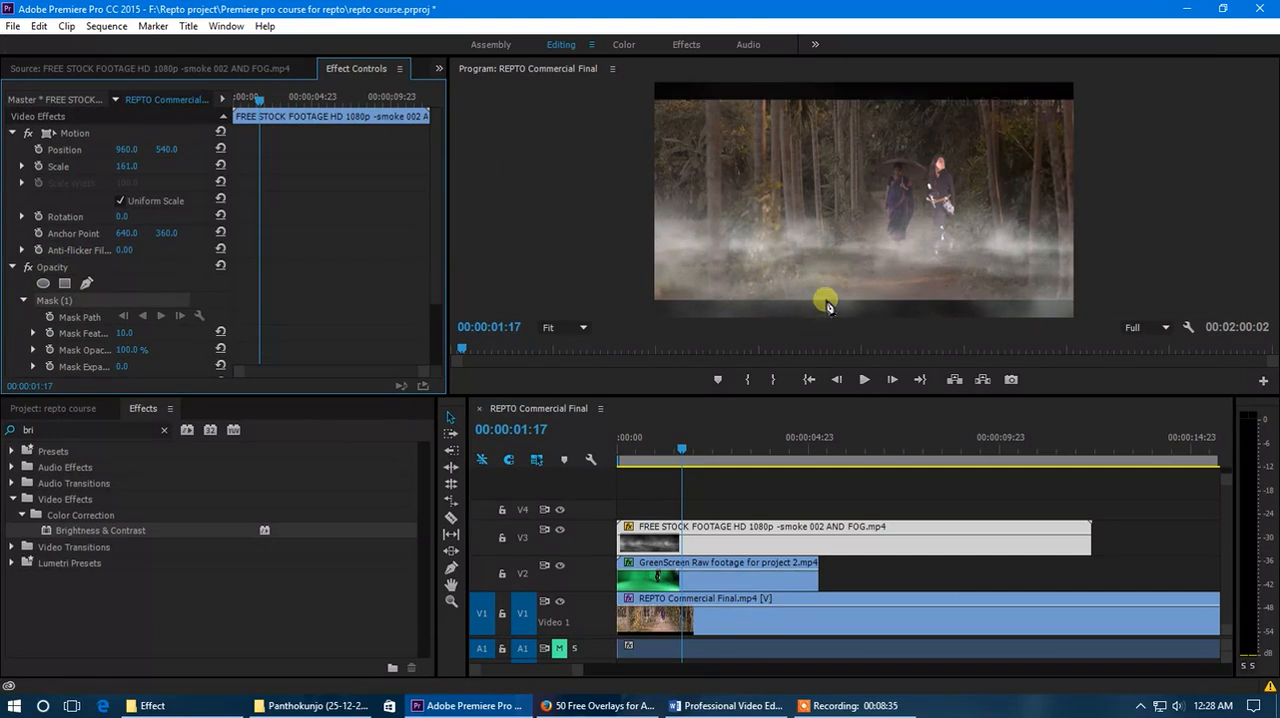
left_click(871, 181)
left_click(930, 188)
left_click(957, 273)
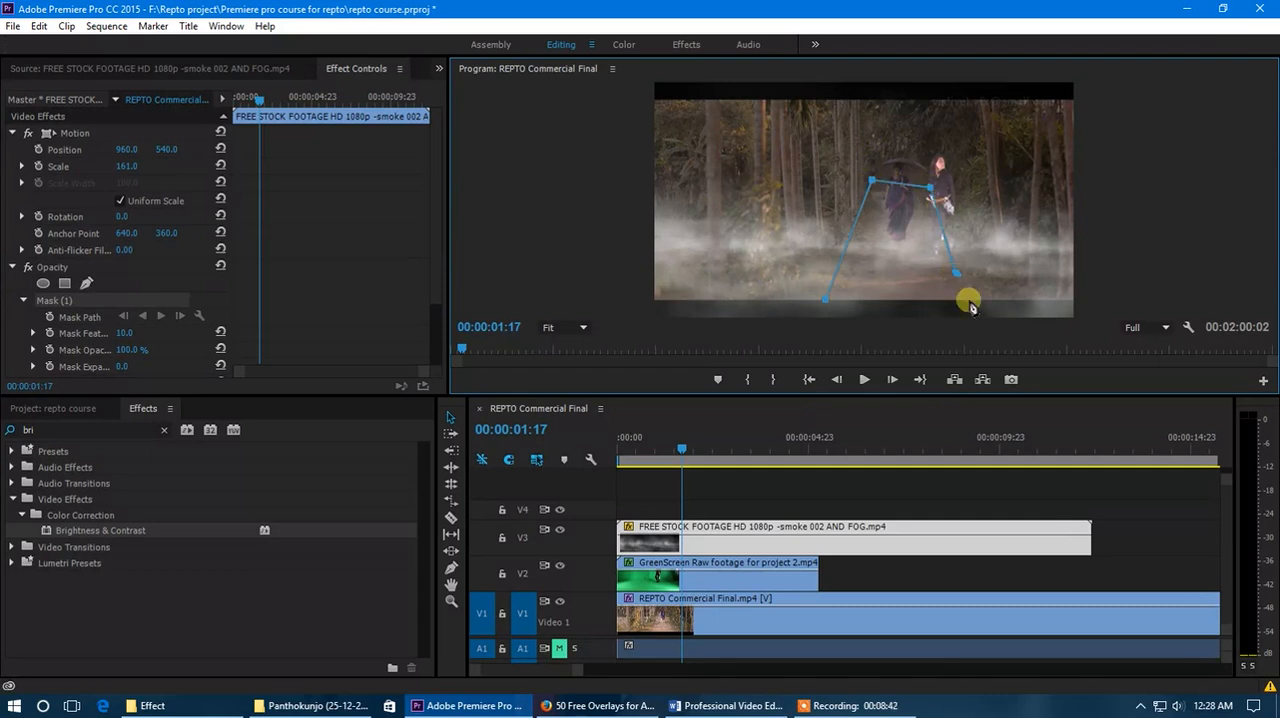
left_click(963, 302)
left_click(826, 302)
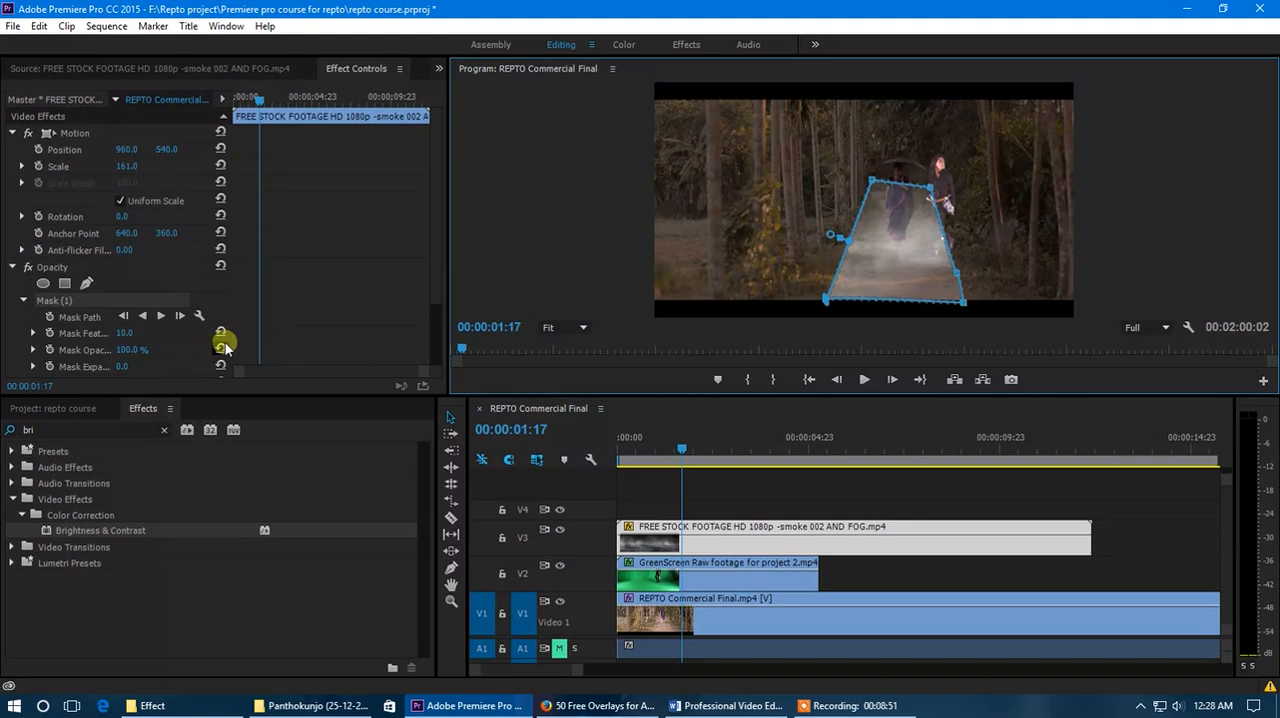
- Invert the fog clip's opacity mask to clear the fog from the path, and deselect the clip to check the edges
scroll(85, 305, "down", 3)
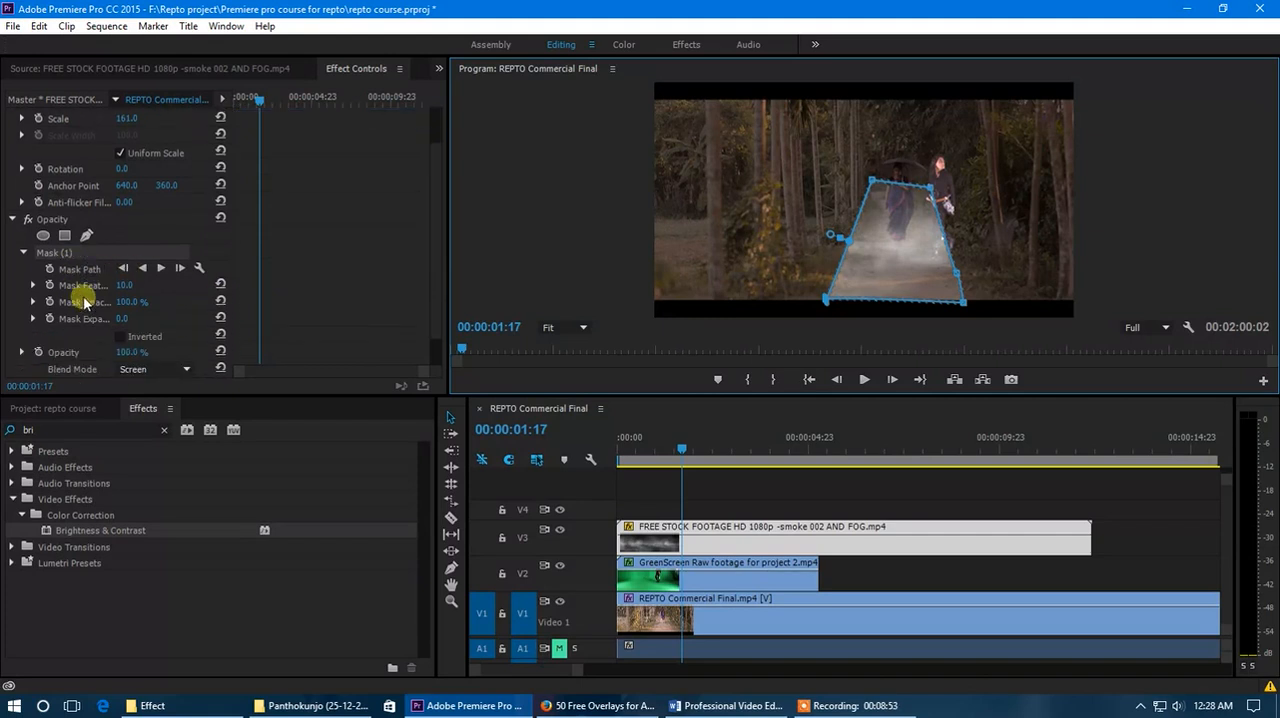
left_click(121, 337)
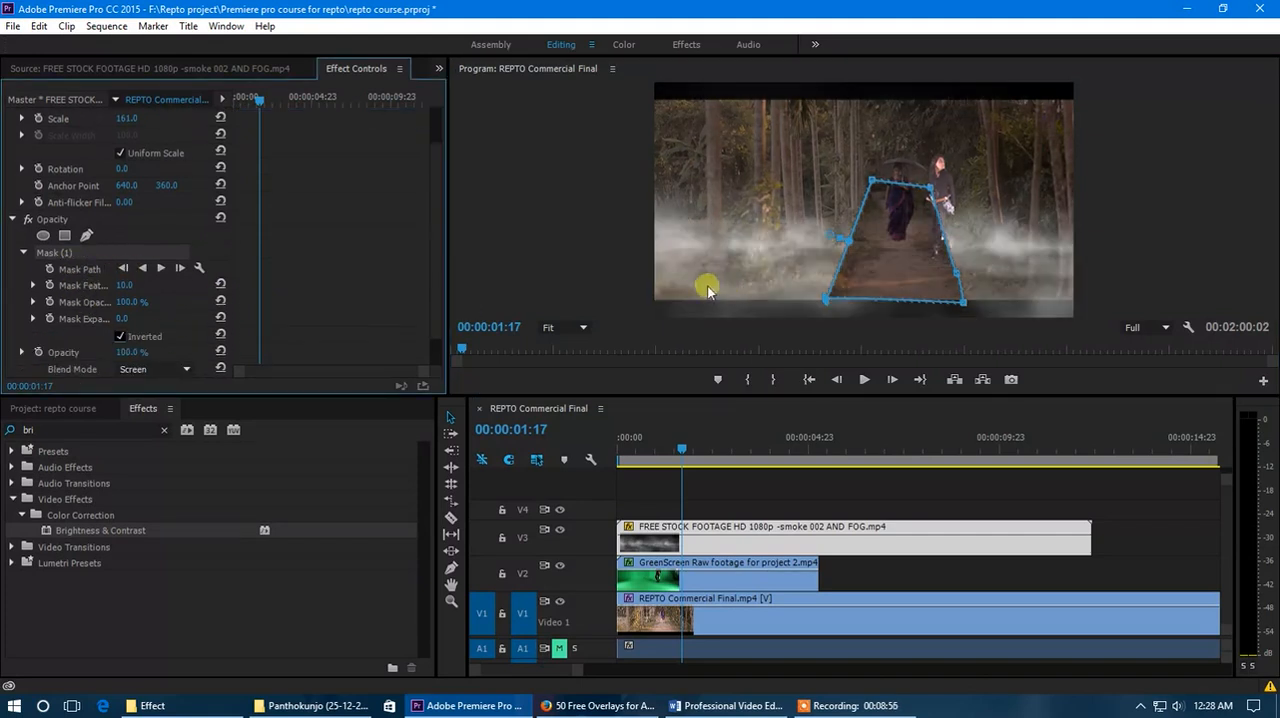
left_click(752, 503)
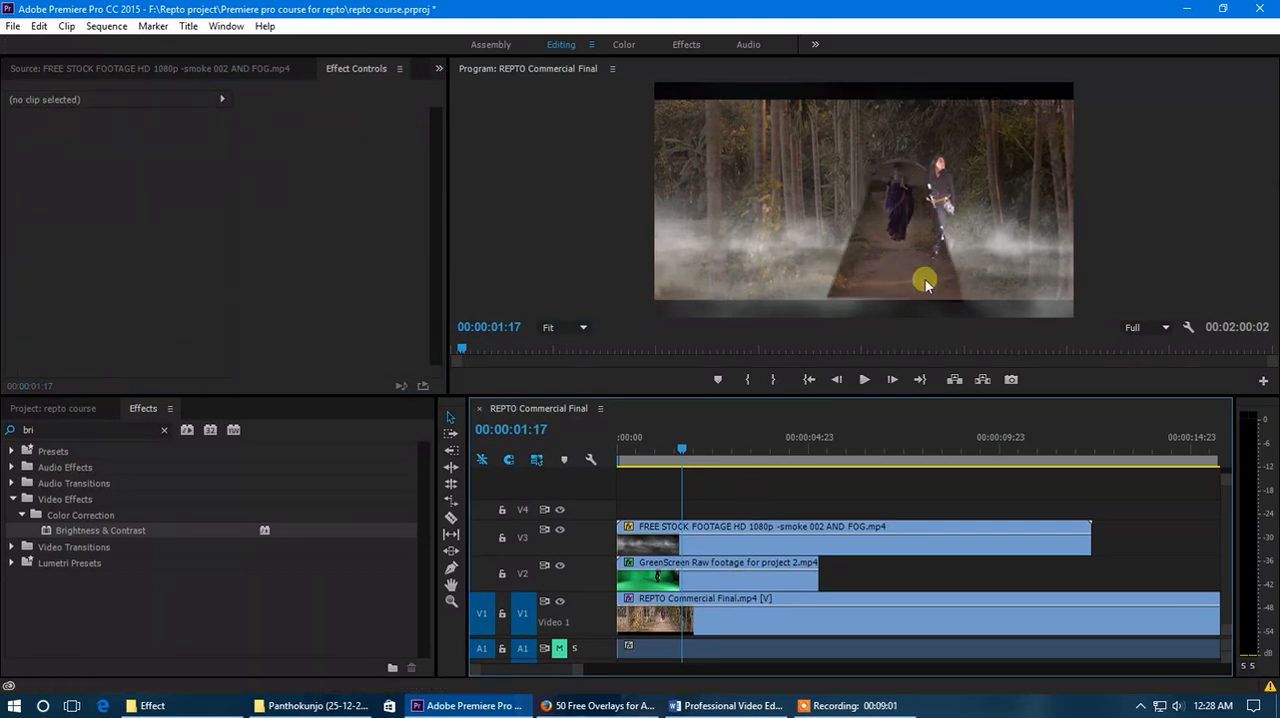
- Set the fog mask's feather to 130 to soften its edges
left_click(697, 547)
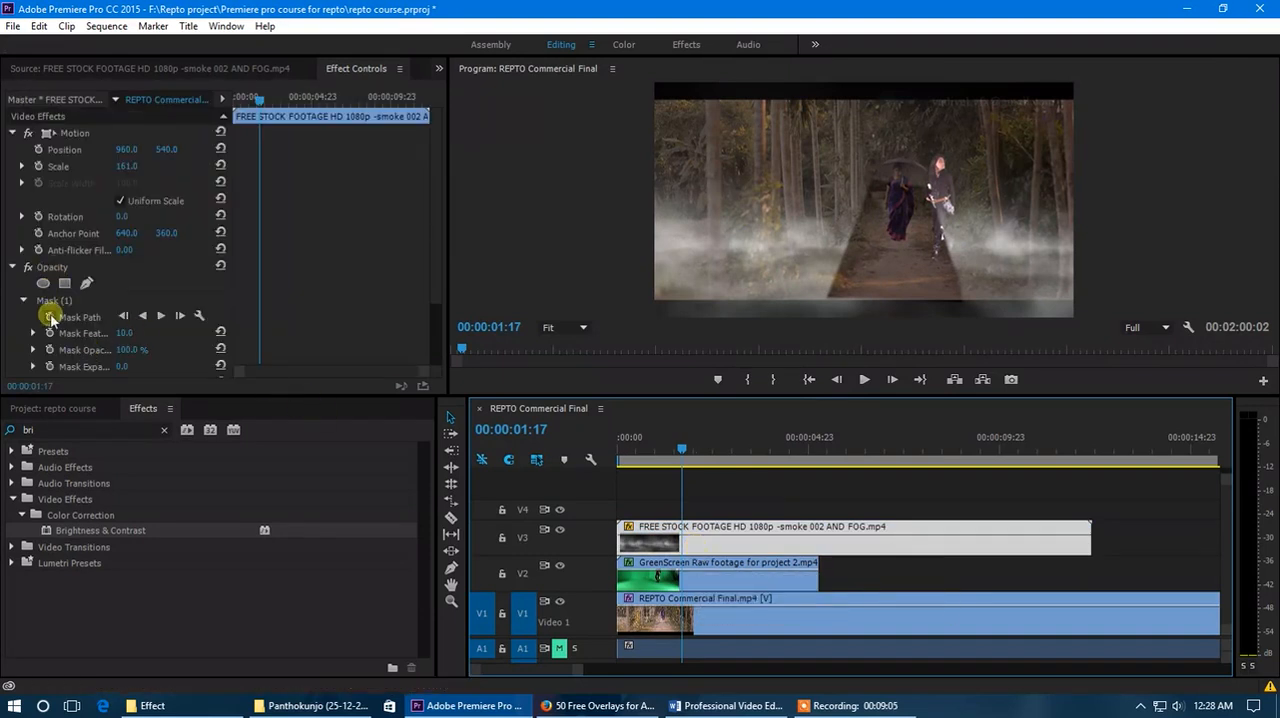
scroll(52, 300, "down", 1)
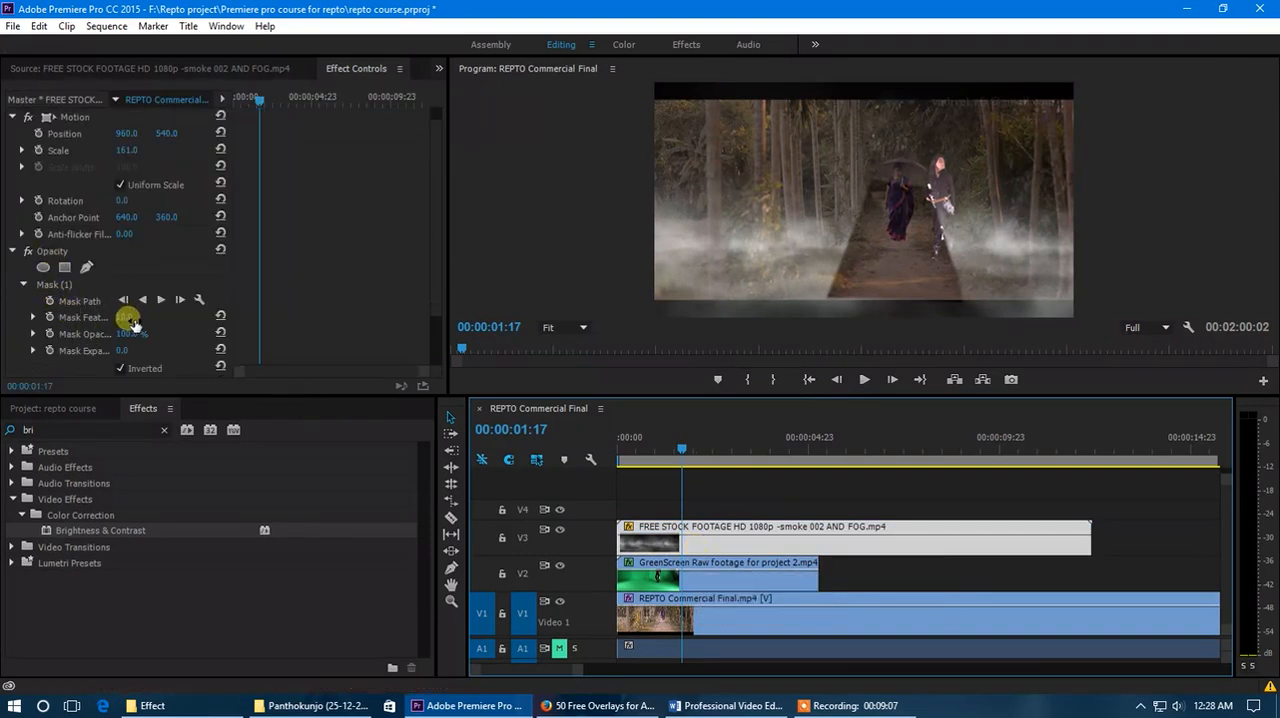
left_click_drag(231, 323, 285, 330)
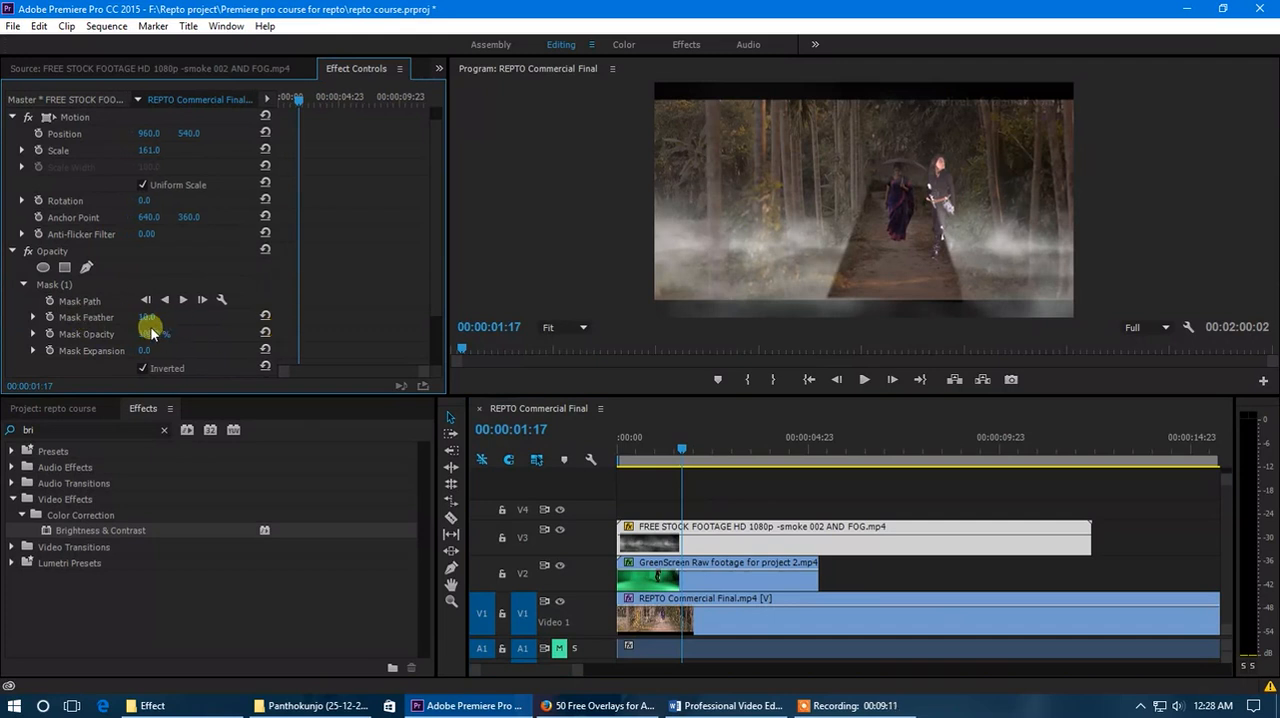
left_click_drag(150, 322, 210, 325)
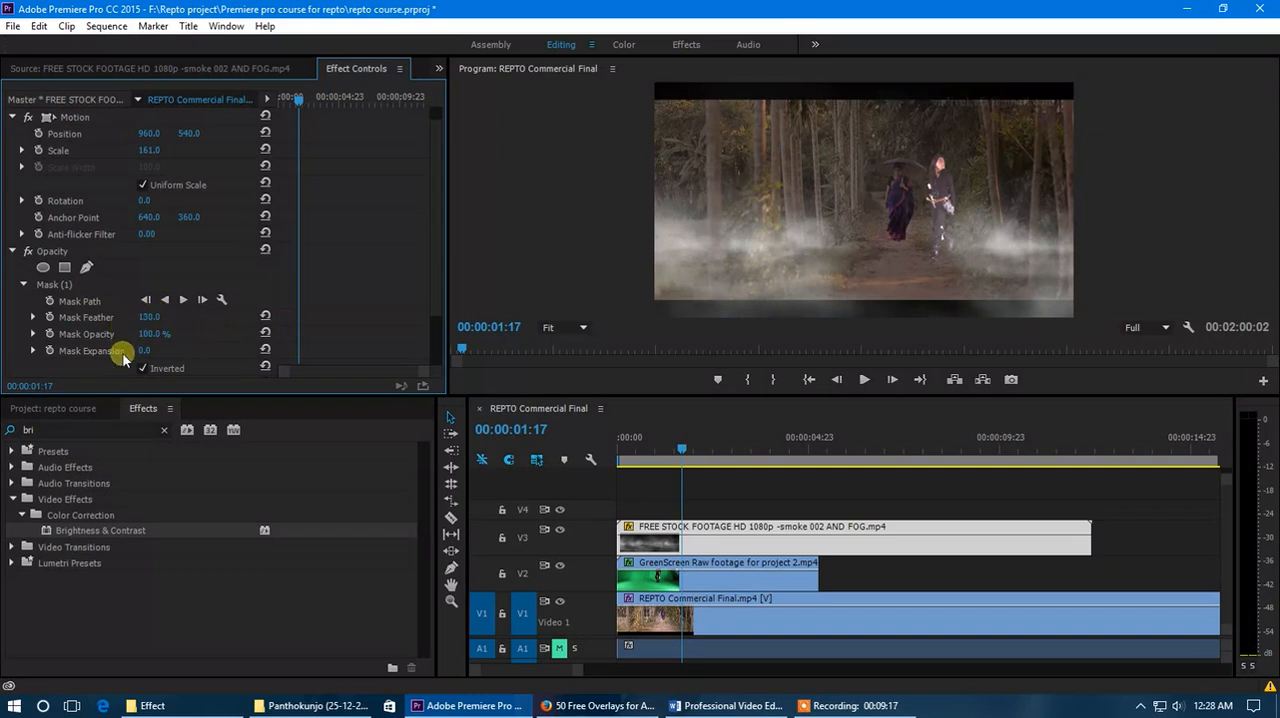
- Play the sequence from the start and scrub through its opening seconds to review the feathered fog mask
left_click(608, 451)
key("space")
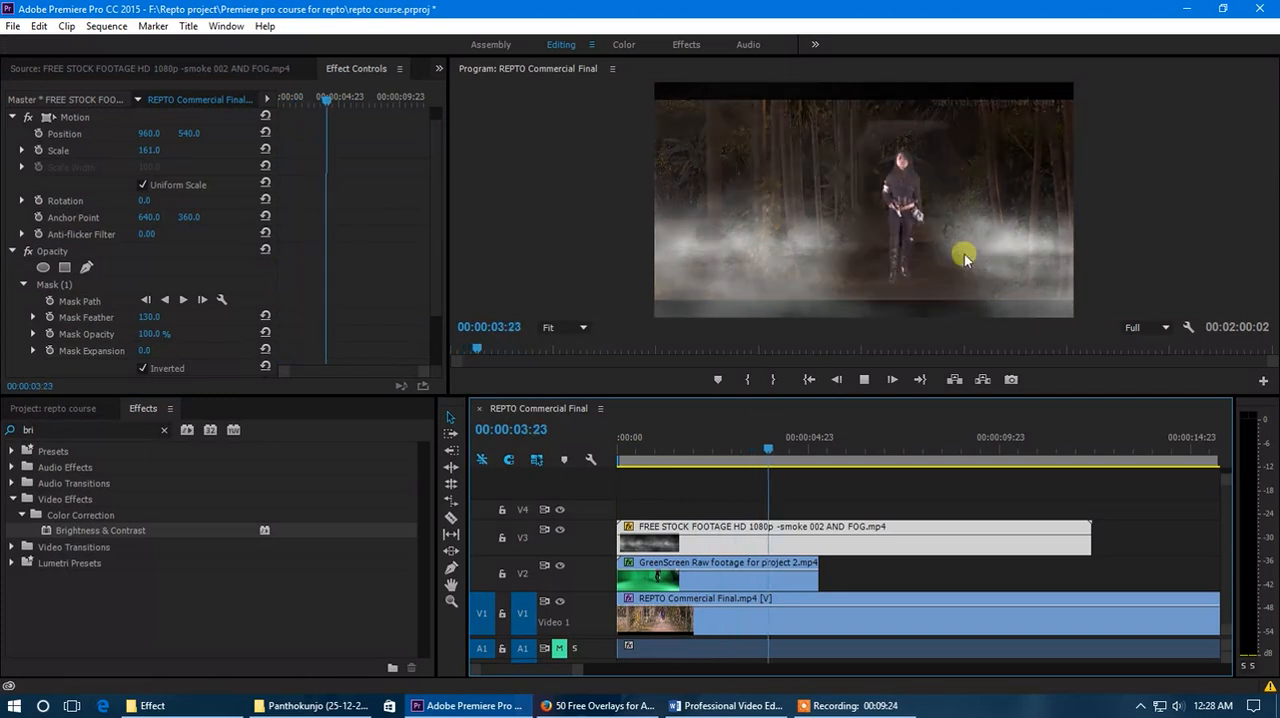
left_click_drag(829, 455, 641, 462)
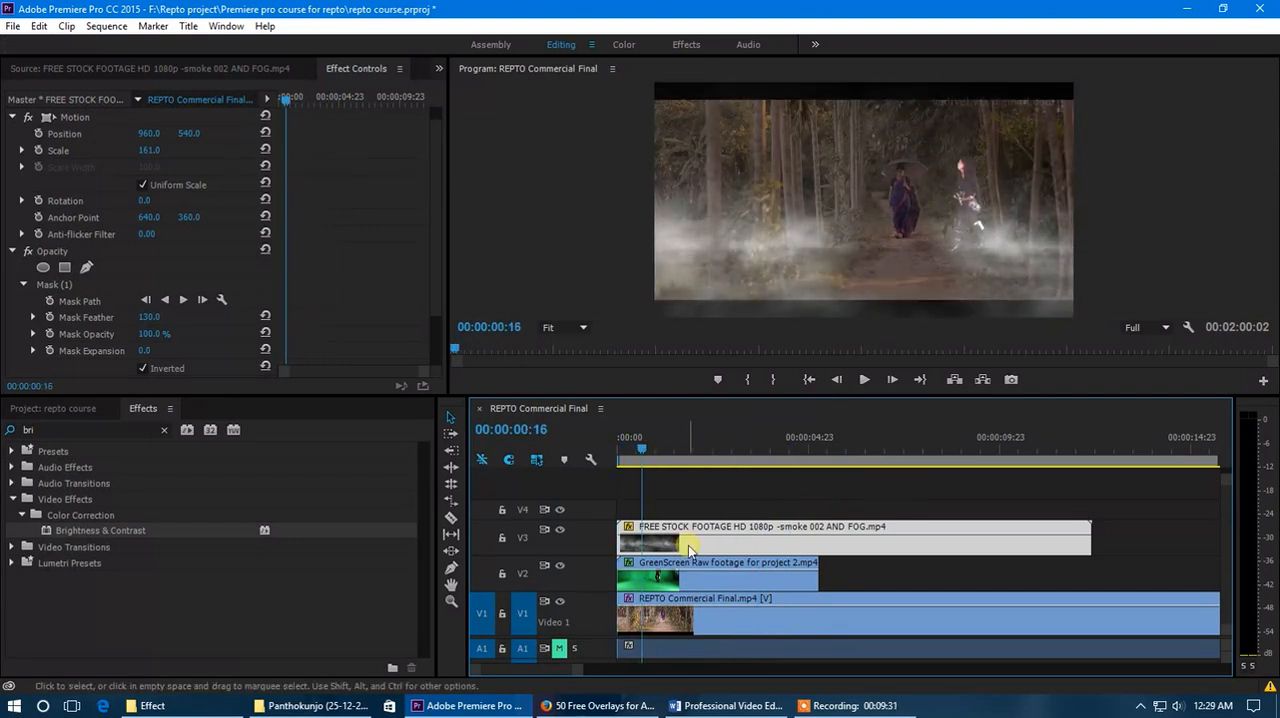
scroll(688, 506, "down", 3, "alt")
left_click_drag(630, 449, 660, 457)
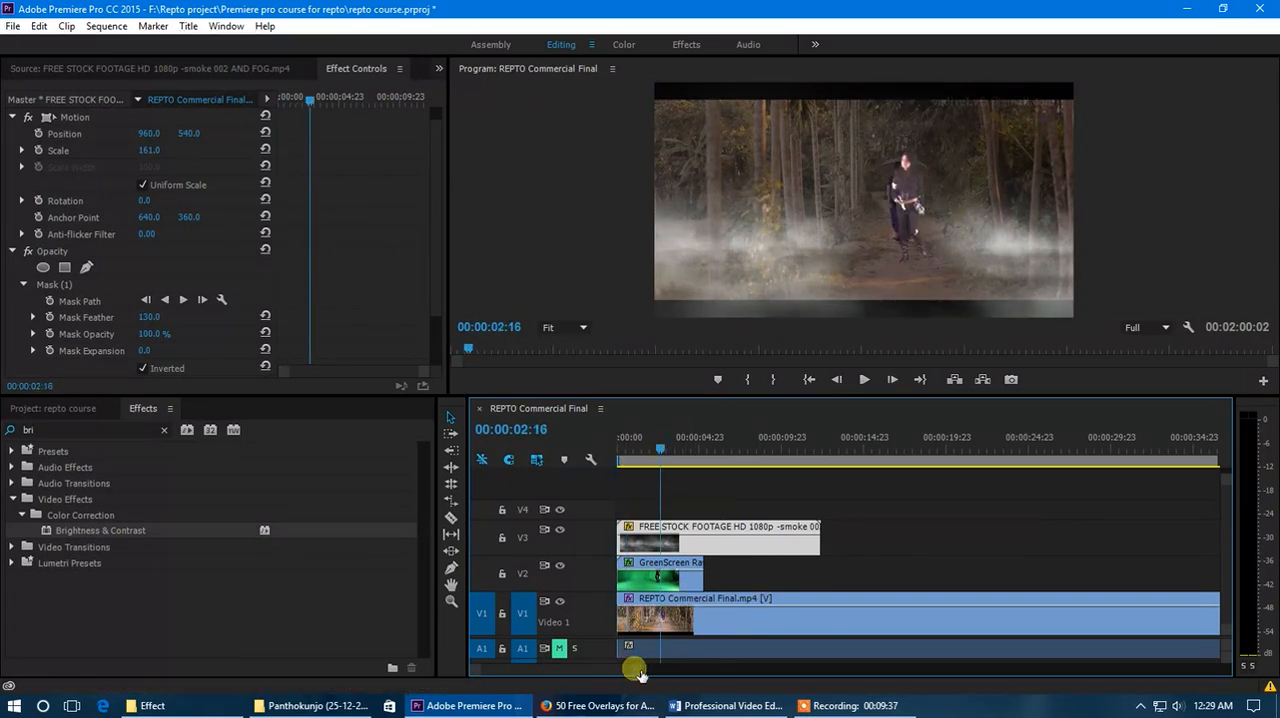
scroll(620, 666, "up", 3, "alt")
mouse_move(689, 449)
left_mouse_down()
mouse_move(652, 457)
mouse_move(677, 457)
left_mouse_up()
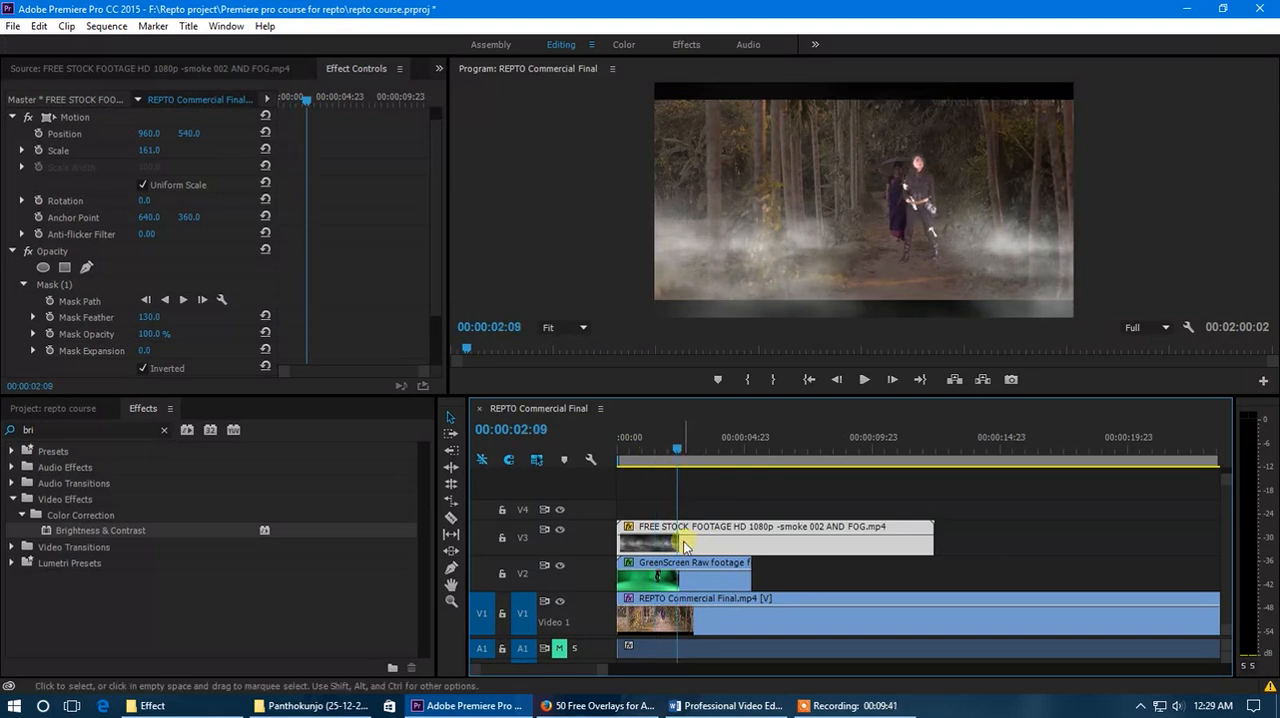